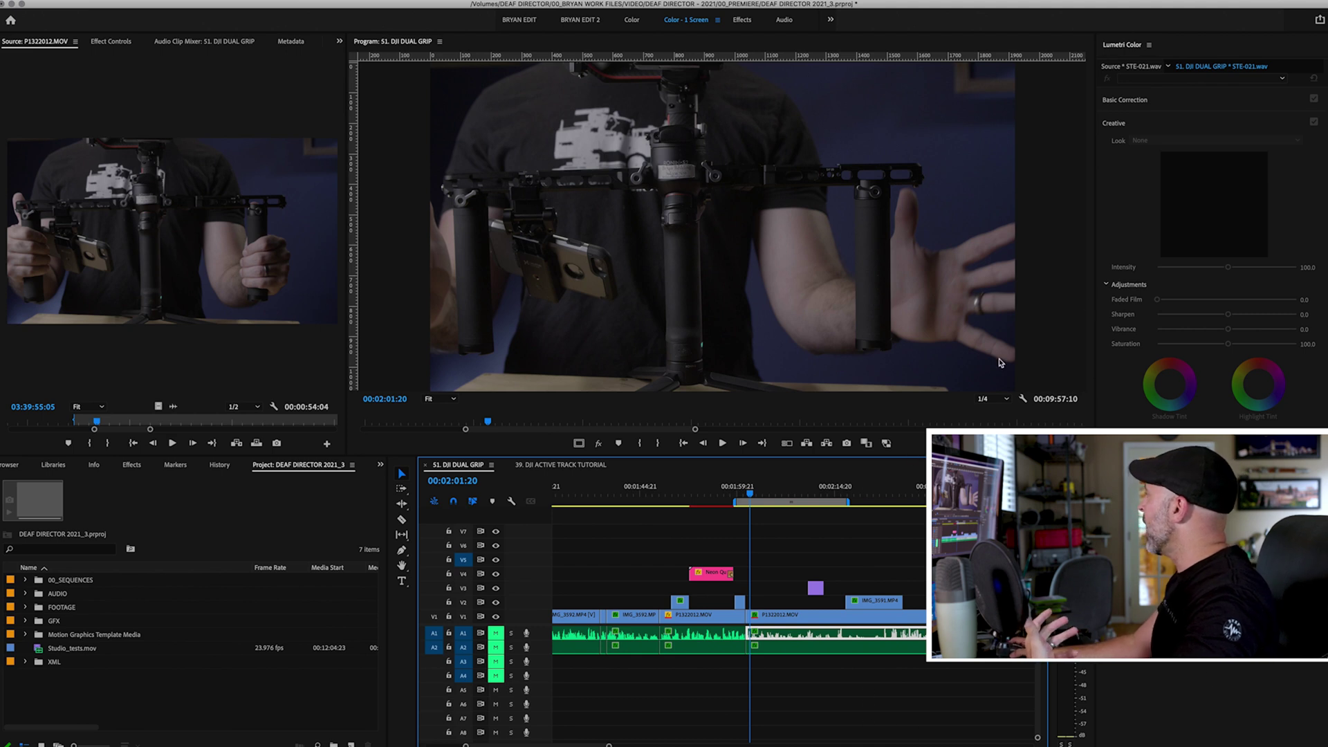
# - Apply the 01_GC_Venom_V-LOG-To_Rec709 creative look to the P1322012.MOV clip
pyautogui.click(762, 621)
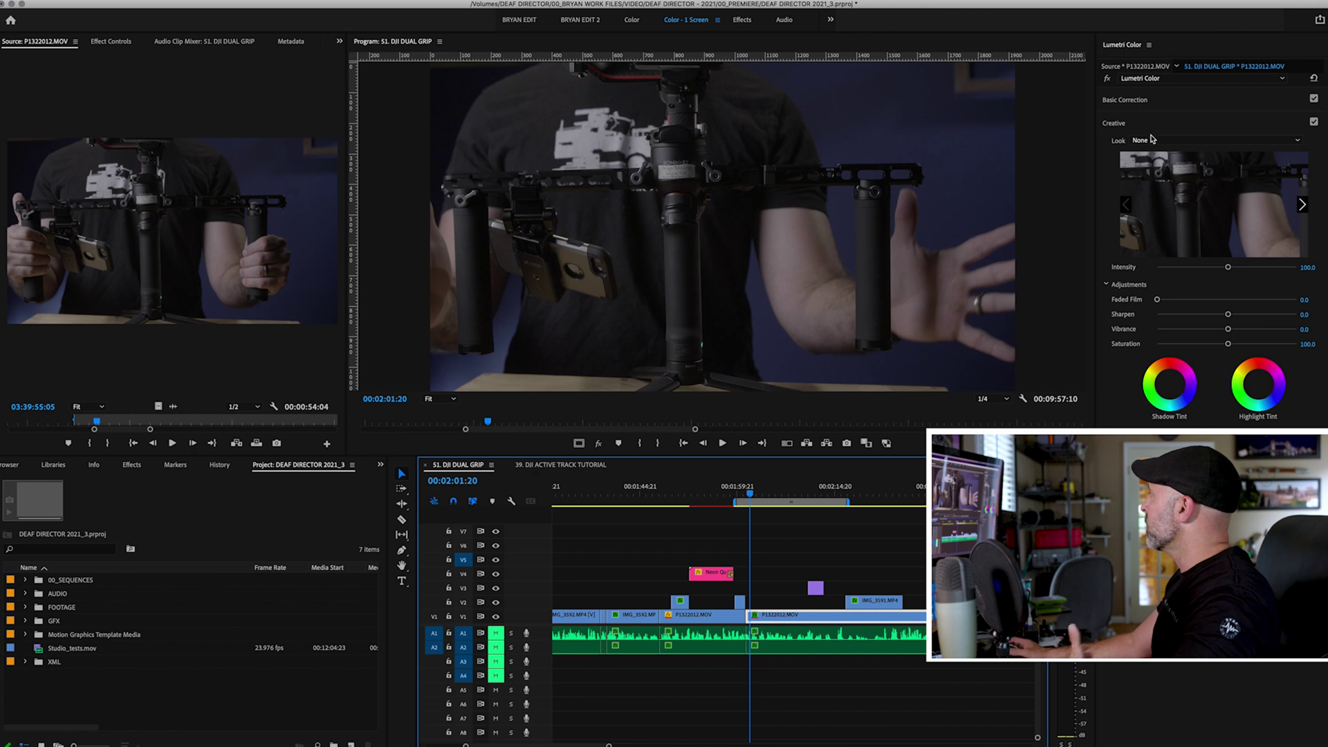
pyautogui.click(1148, 141)
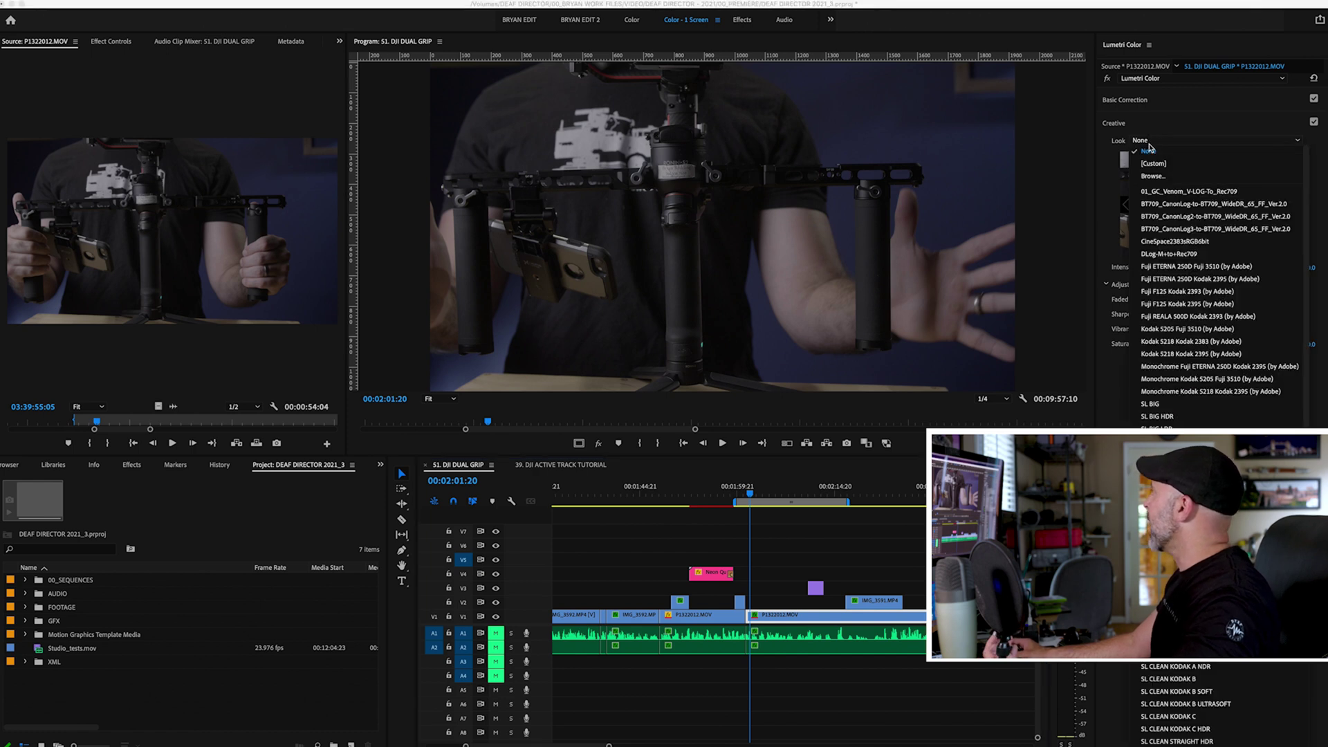
pyautogui.click(1156, 194)
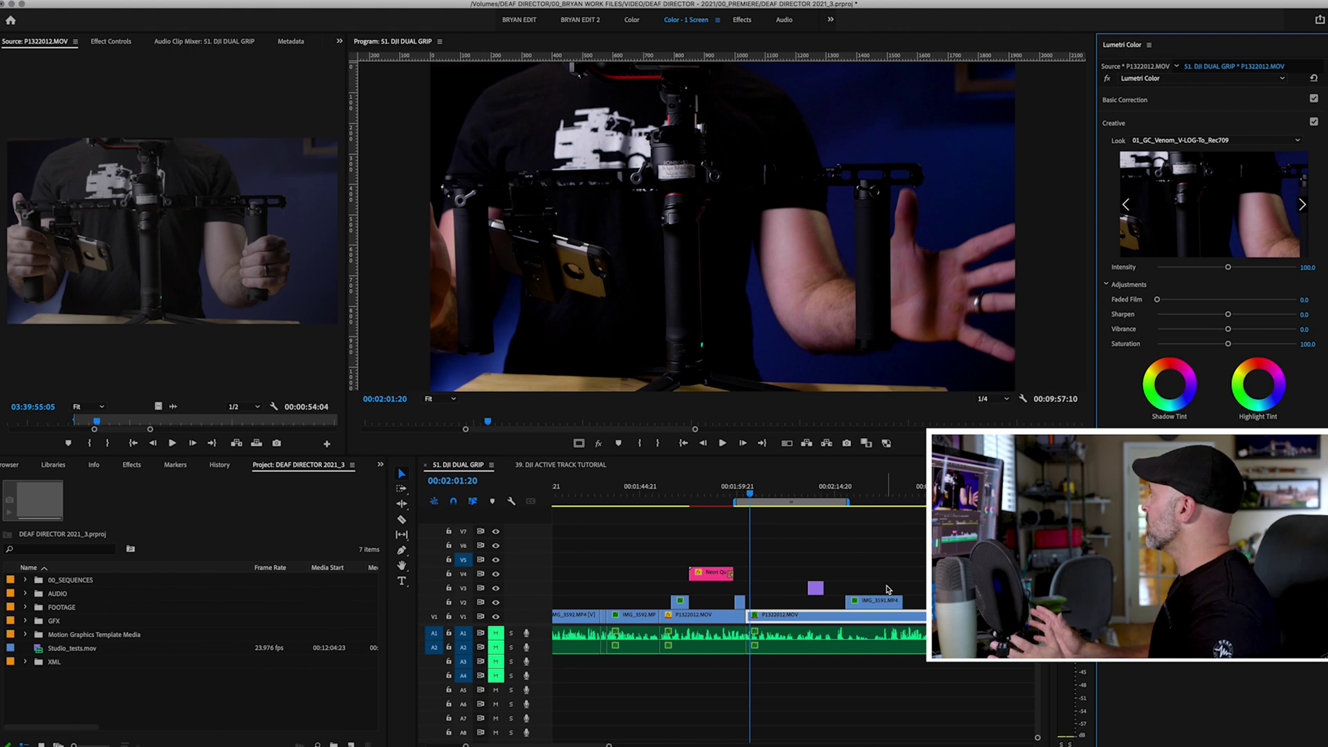
# - Export the graded sequence as an H.264 Vimeo 1080p file to LUT DEMO EXPORTS
pyautogui.click(21, 0)
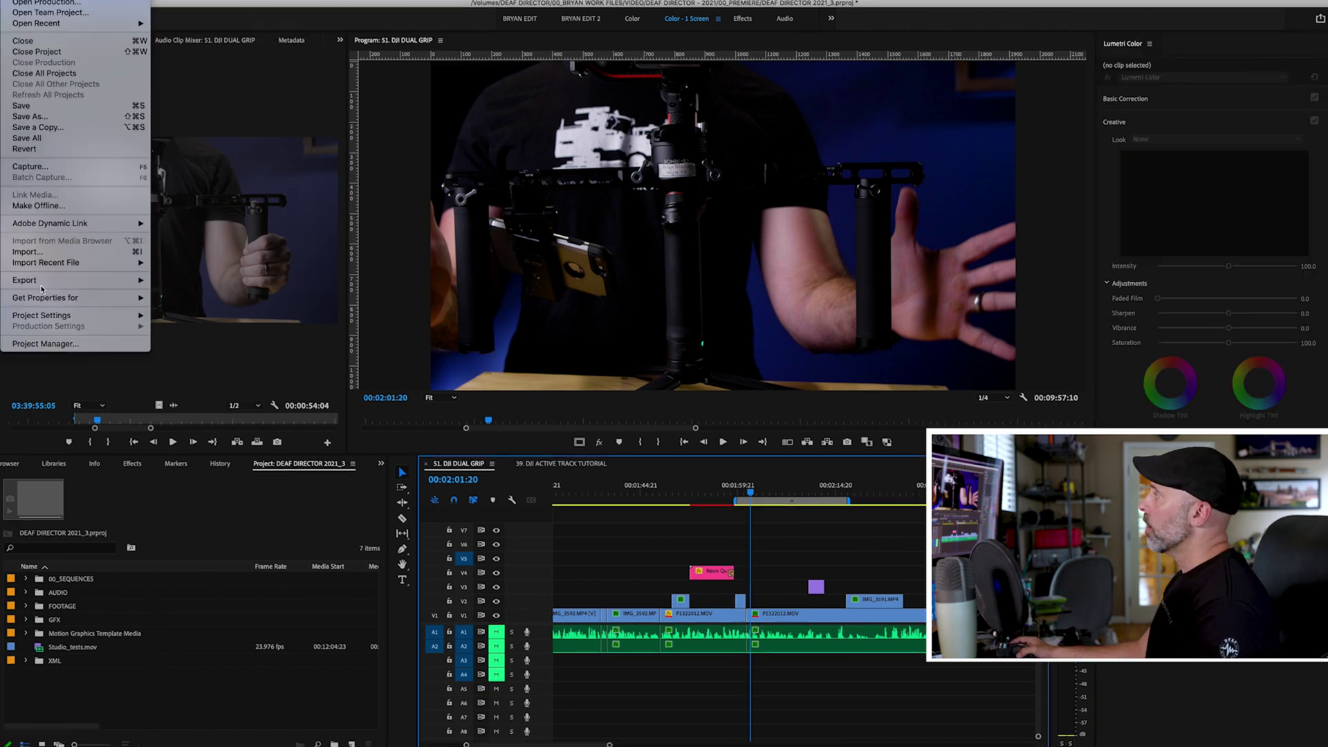
pyautogui.moveTo(69, 280)
pyautogui.click(205, 280)
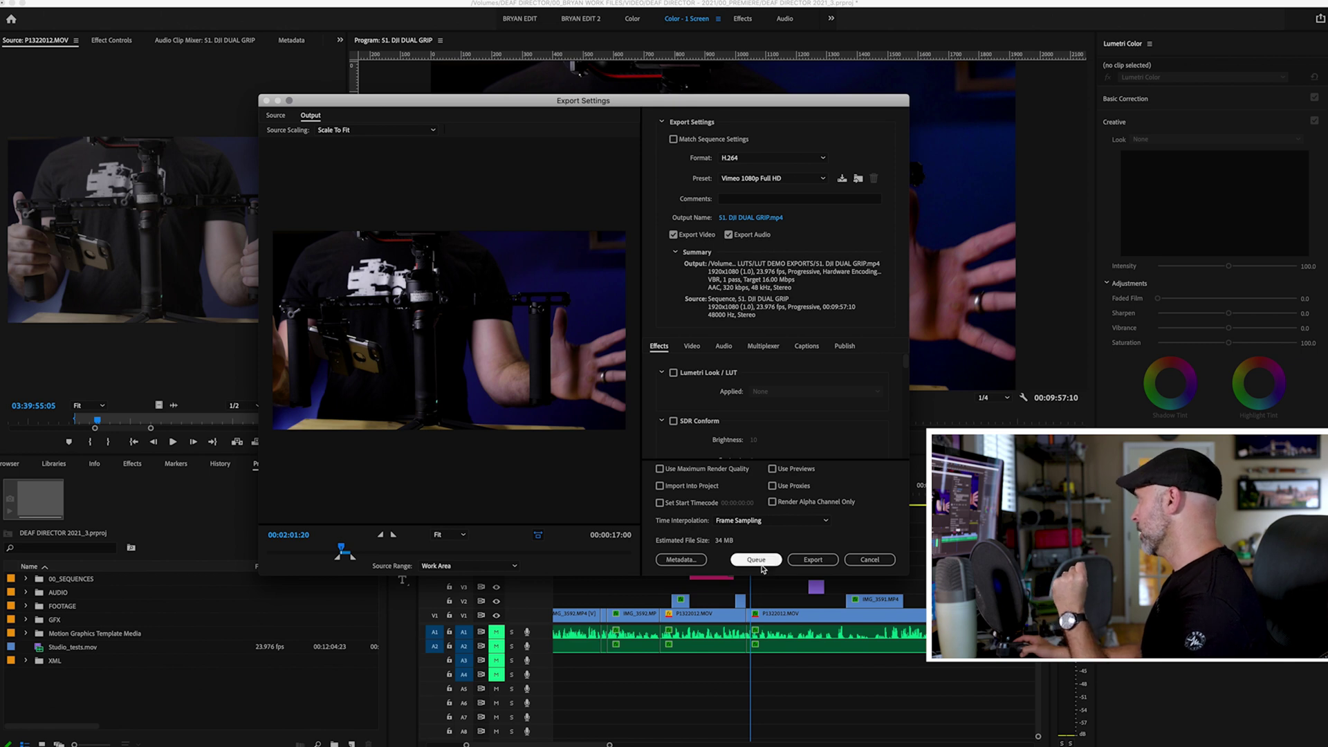
pyautogui.click(765, 565)
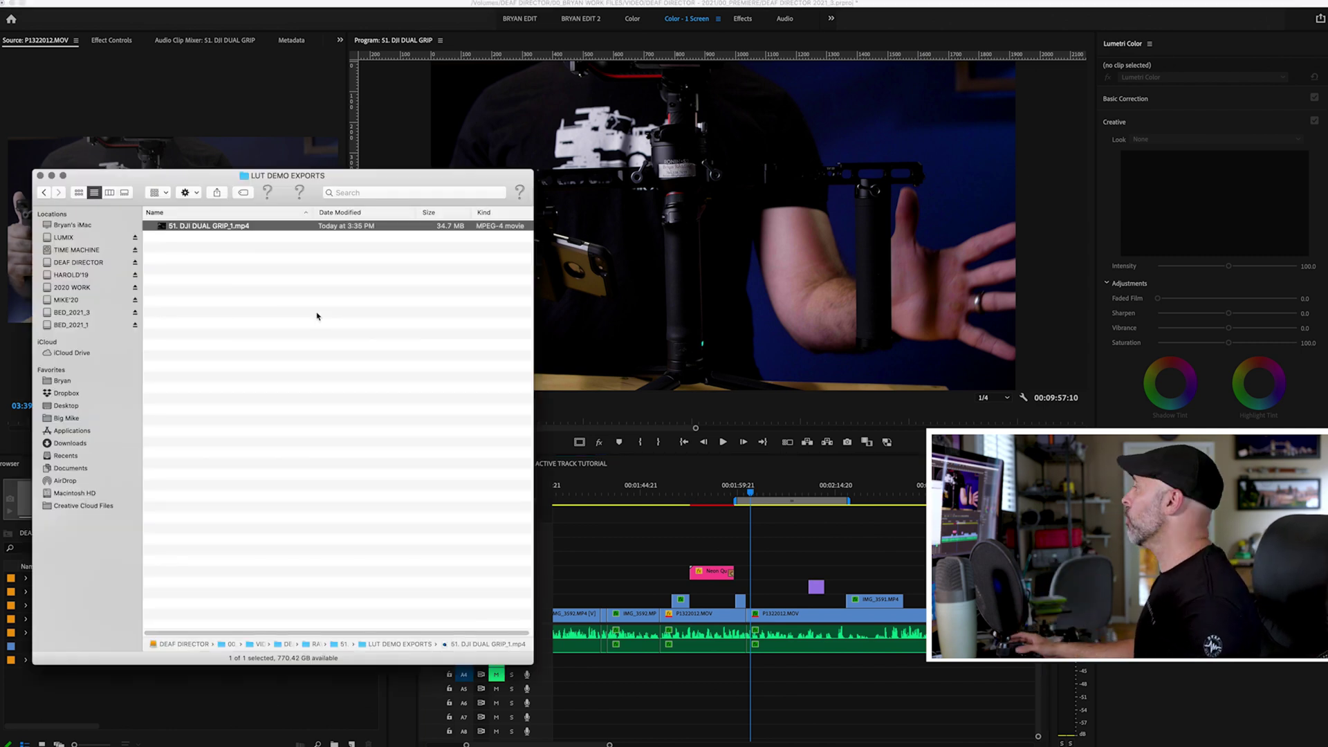
# - Quick Look preview the exported 51. DJI DUAL GRIP_1.mp4, then close the preview
pyautogui.click(304, 312)
pyautogui.click(227, 226)
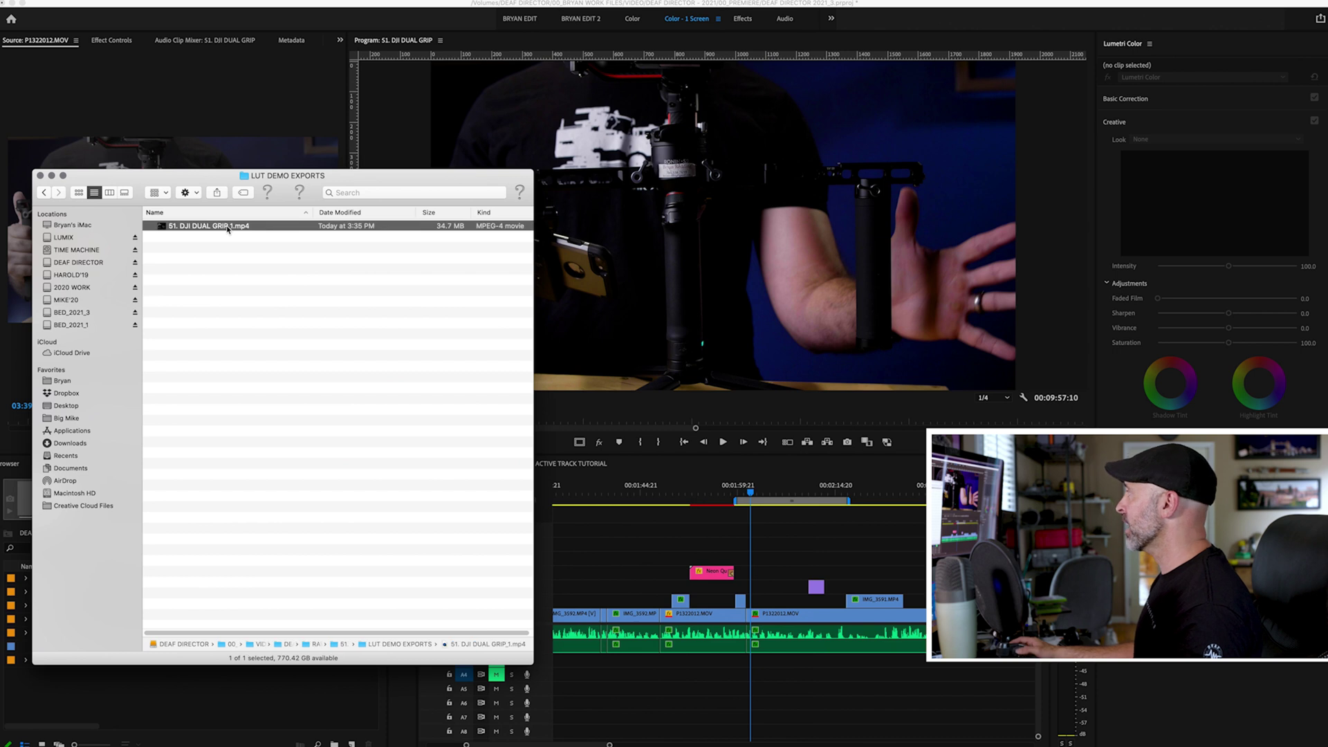
pyautogui.press('space')
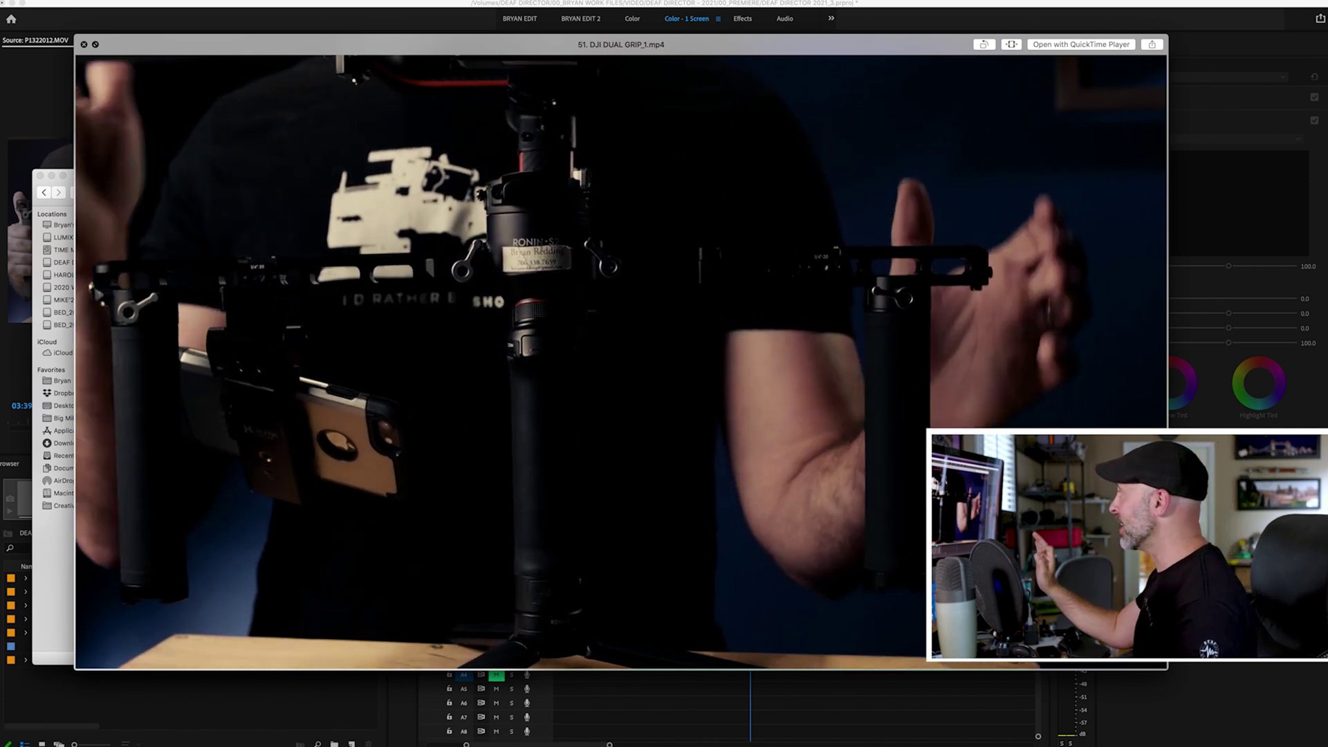
pyautogui.press('space')
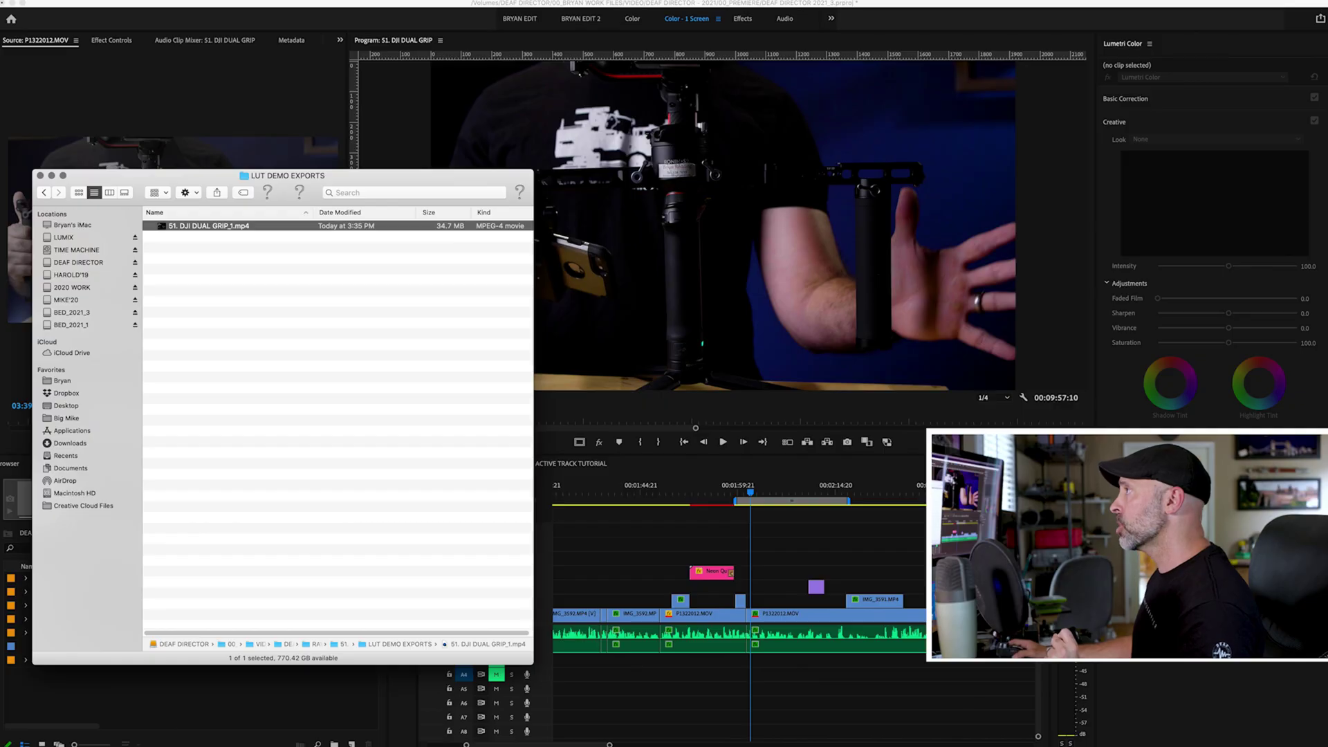
# - Open a new, enlarged Finder window and go into Applications > Adobe Premiere Pro 2021
pyautogui.press('super+n')
pyautogui.moveTo(503, 133); pyautogui.dragTo(487, 26)
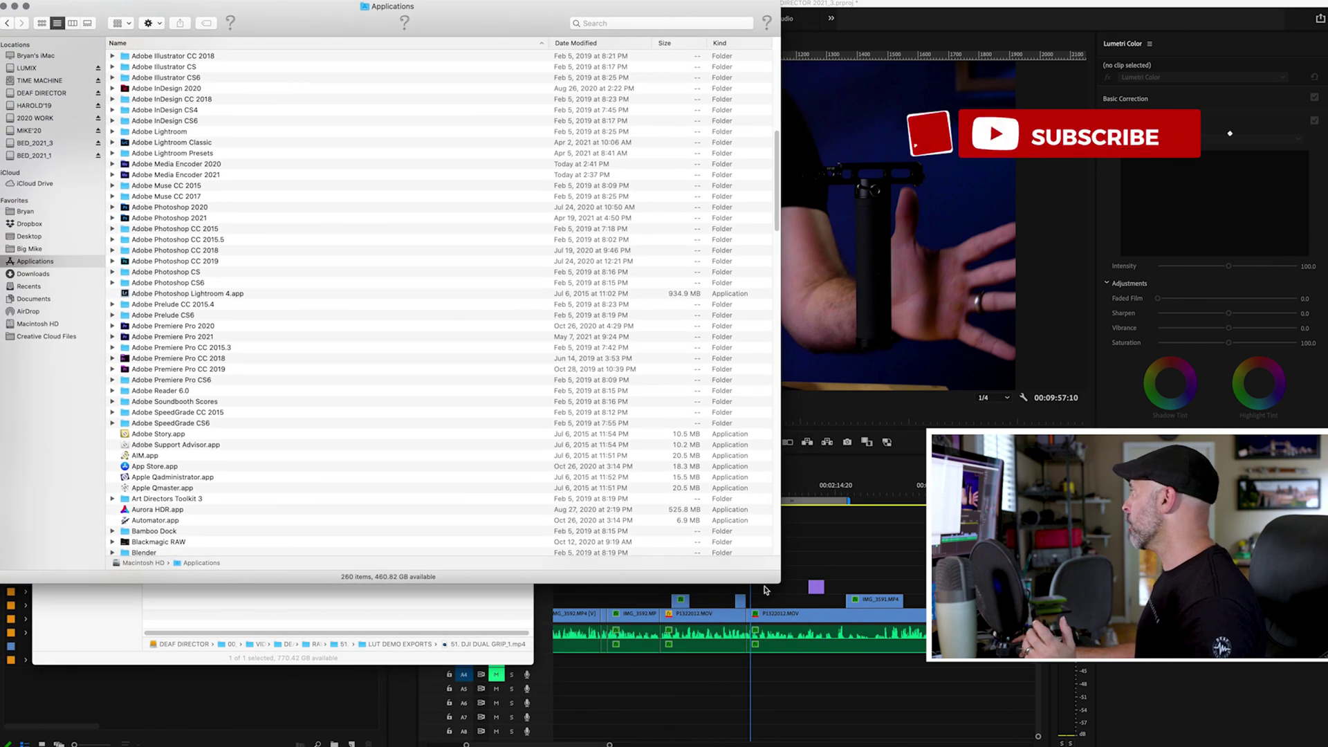
pyautogui.moveTo(777, 578); pyautogui.dragTo(949, 742)
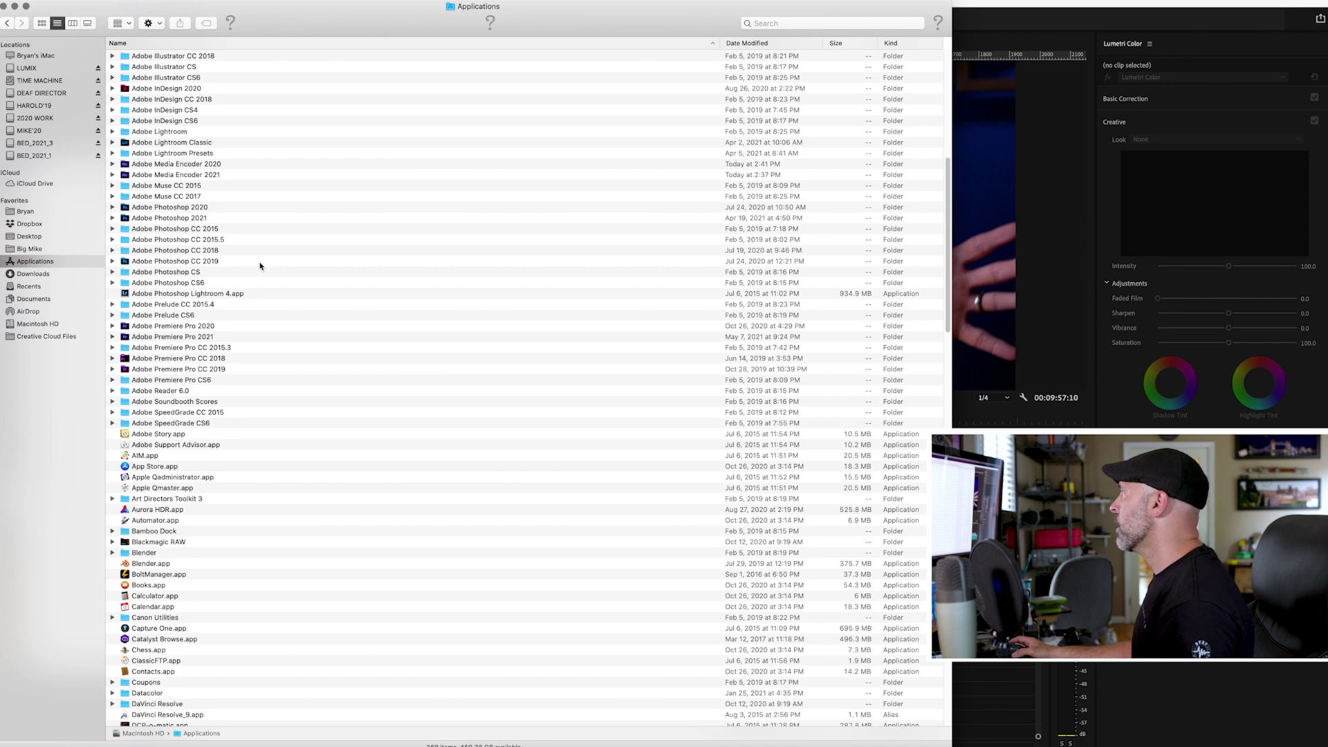
pyautogui.click(219, 338)
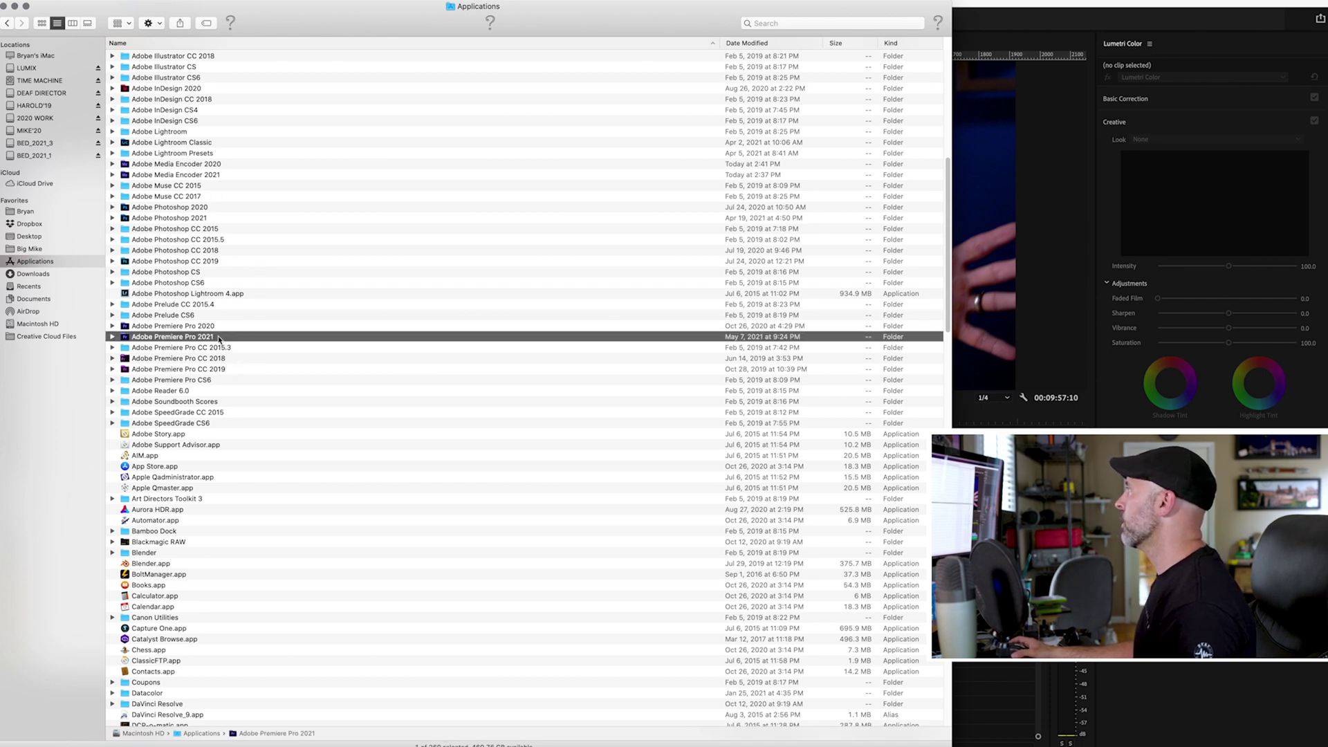
pyautogui.doubleClick(219, 338)
# - Show the Premiere Pro 2021.app package contents and open Contents > Lumetri > LUTs > Creative
pyautogui.click(209, 57)
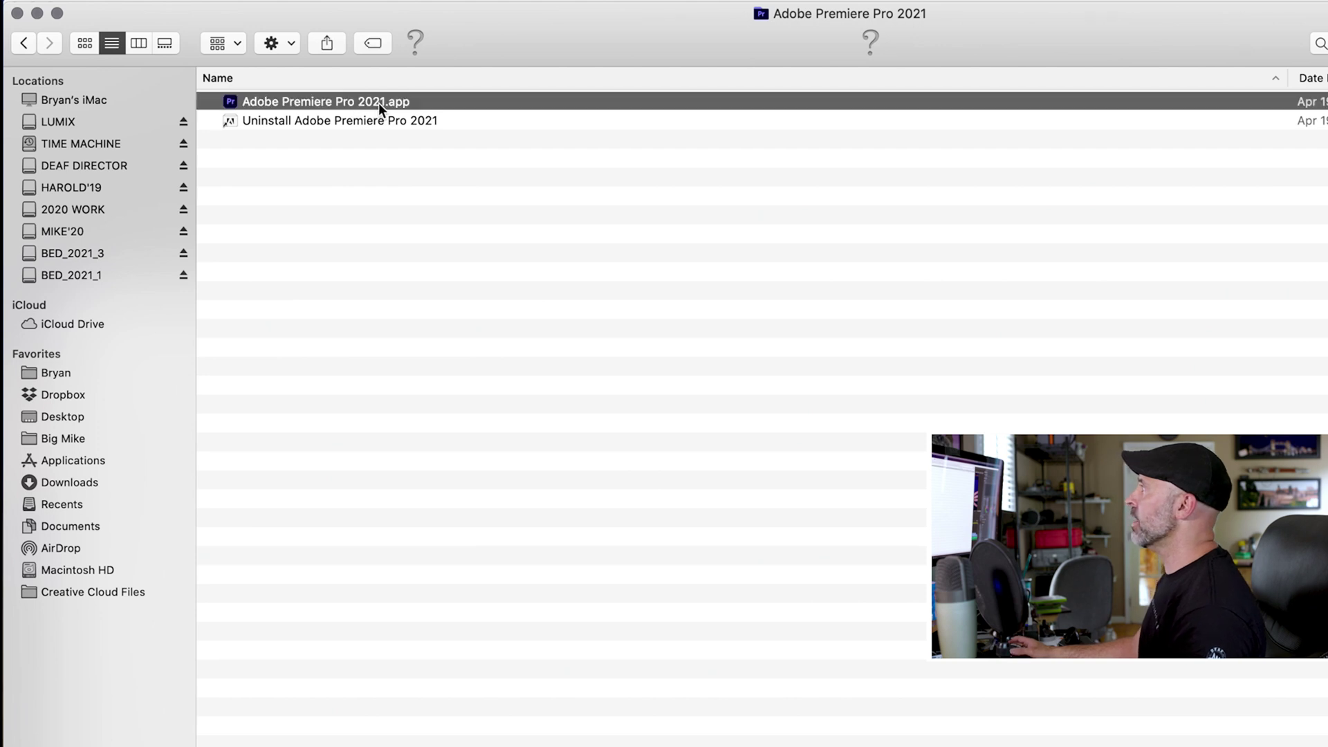
pyautogui.rightClick(380, 108)
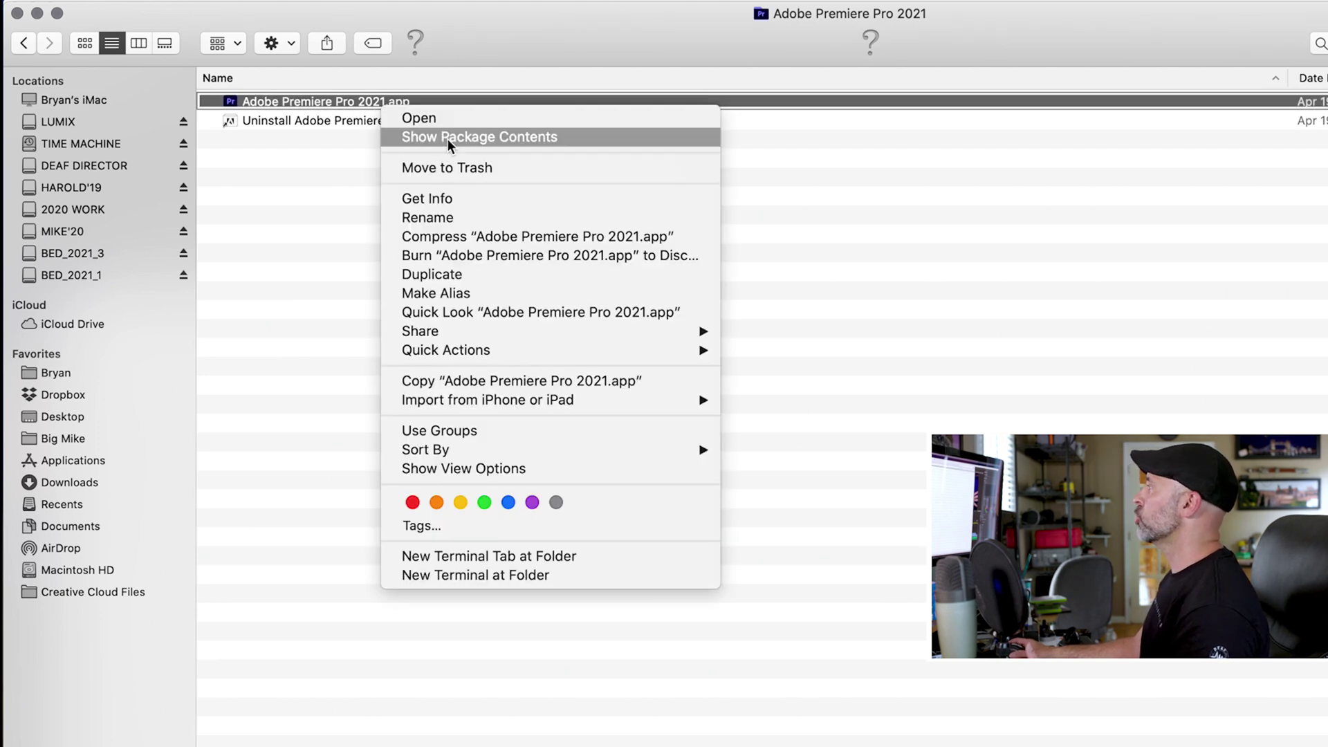
pyautogui.click(447, 139)
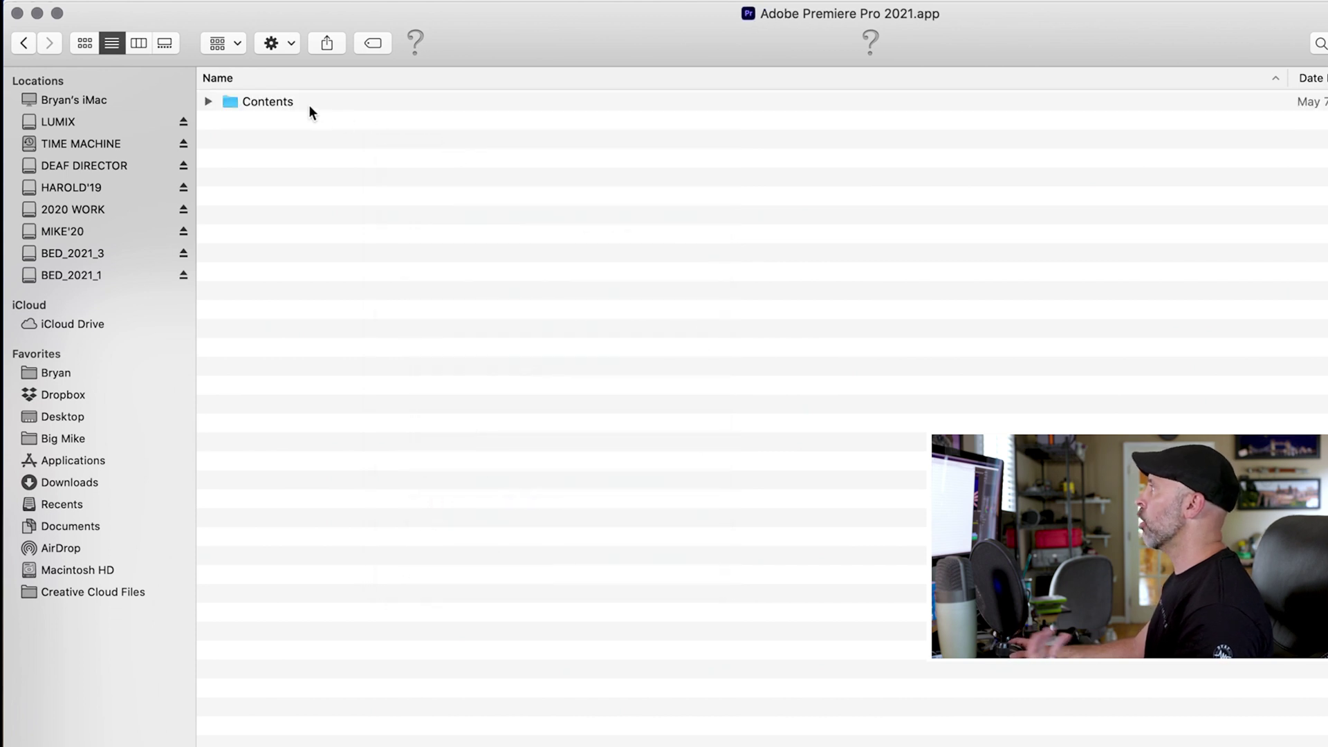
pyautogui.doubleClick(302, 103)
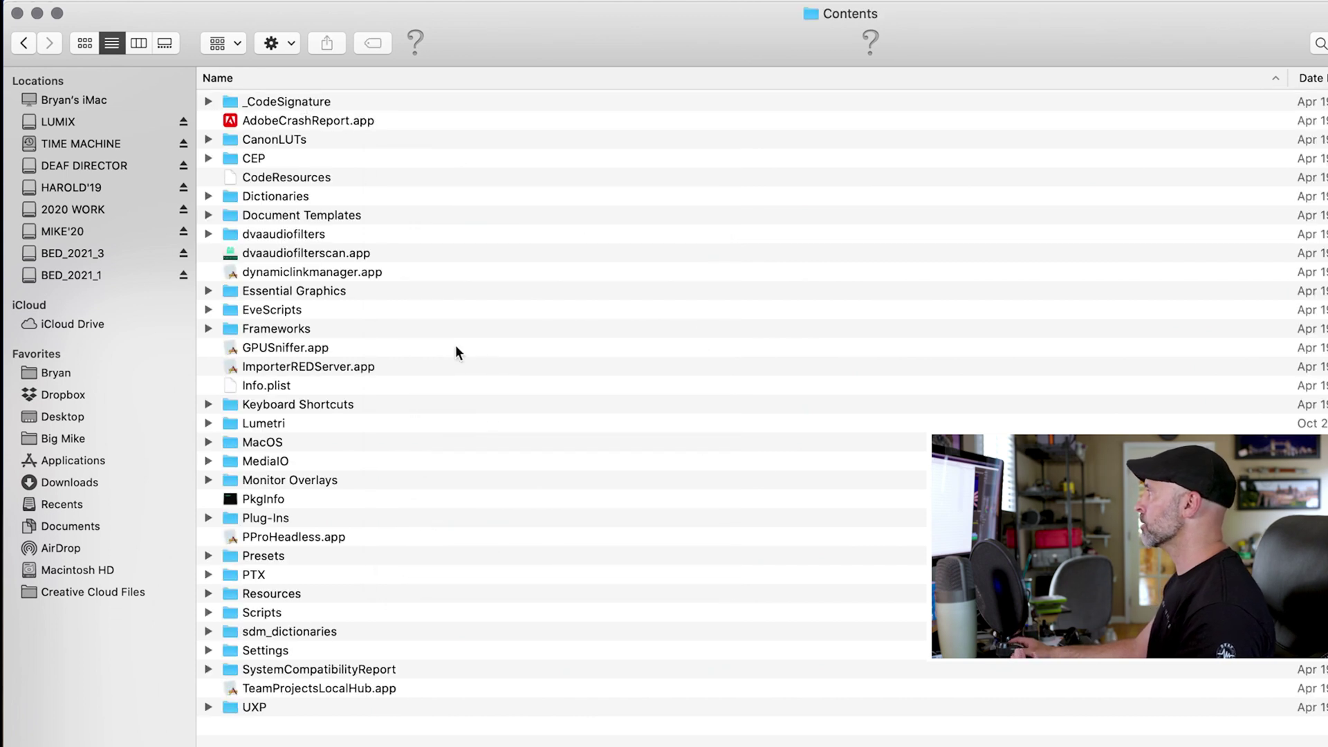
pyautogui.doubleClick(288, 422)
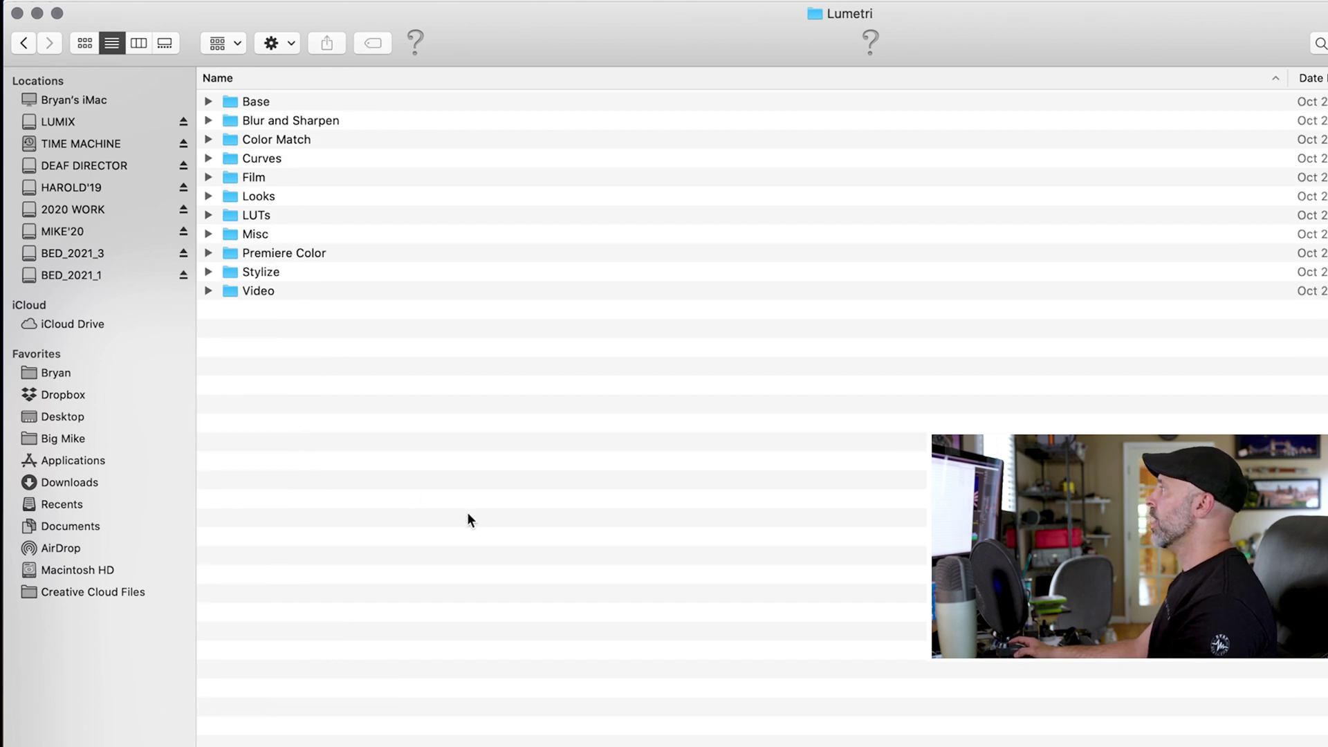
pyautogui.doubleClick(247, 218)
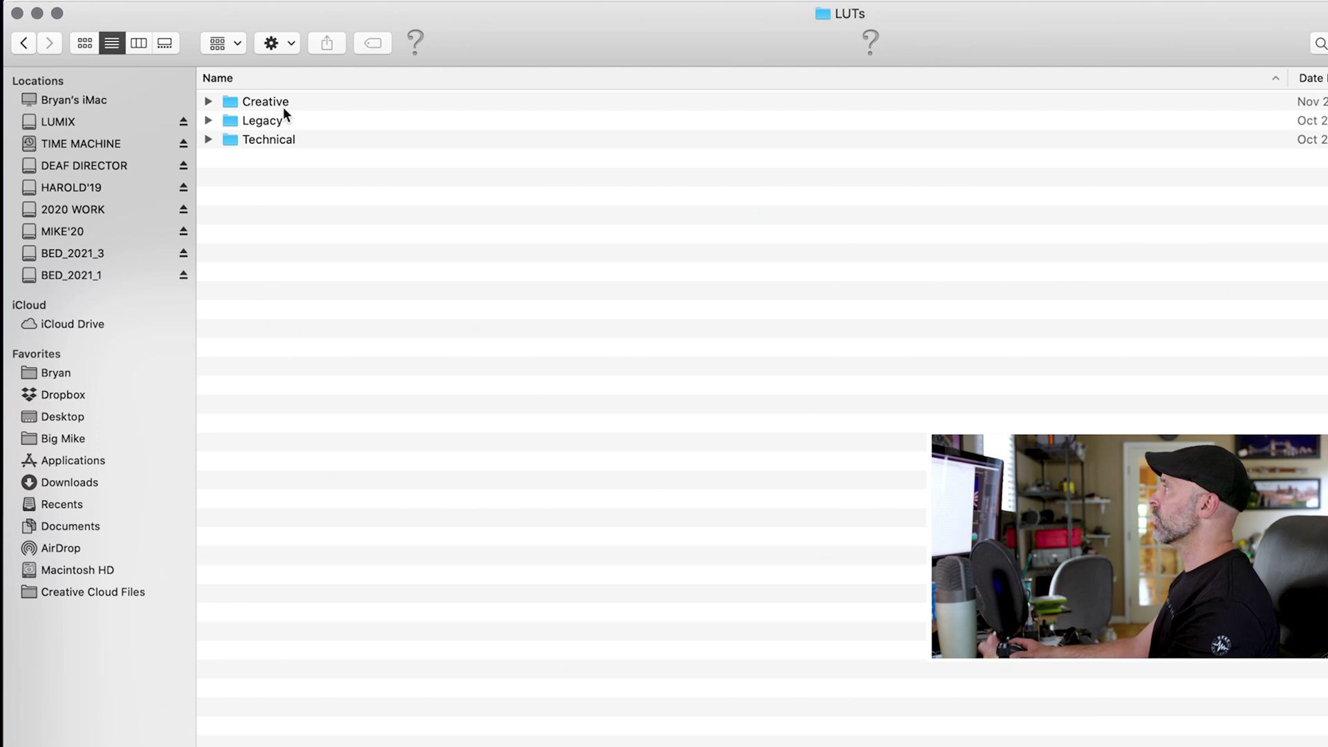
pyautogui.doubleClick(227, 104)
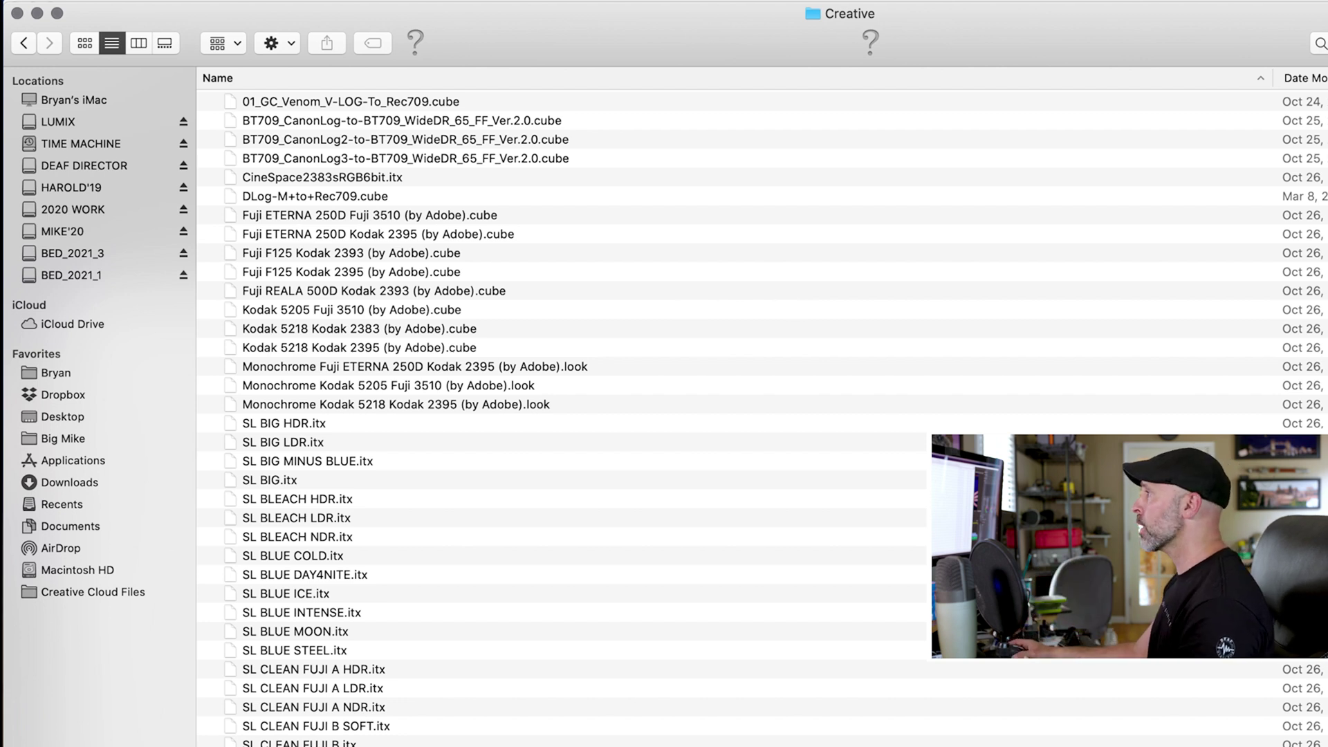
# - Open a second enlarged Applications window beside the first, showing the Adobe Media Encoder 2021 folder
pyautogui.press('super+Tab')
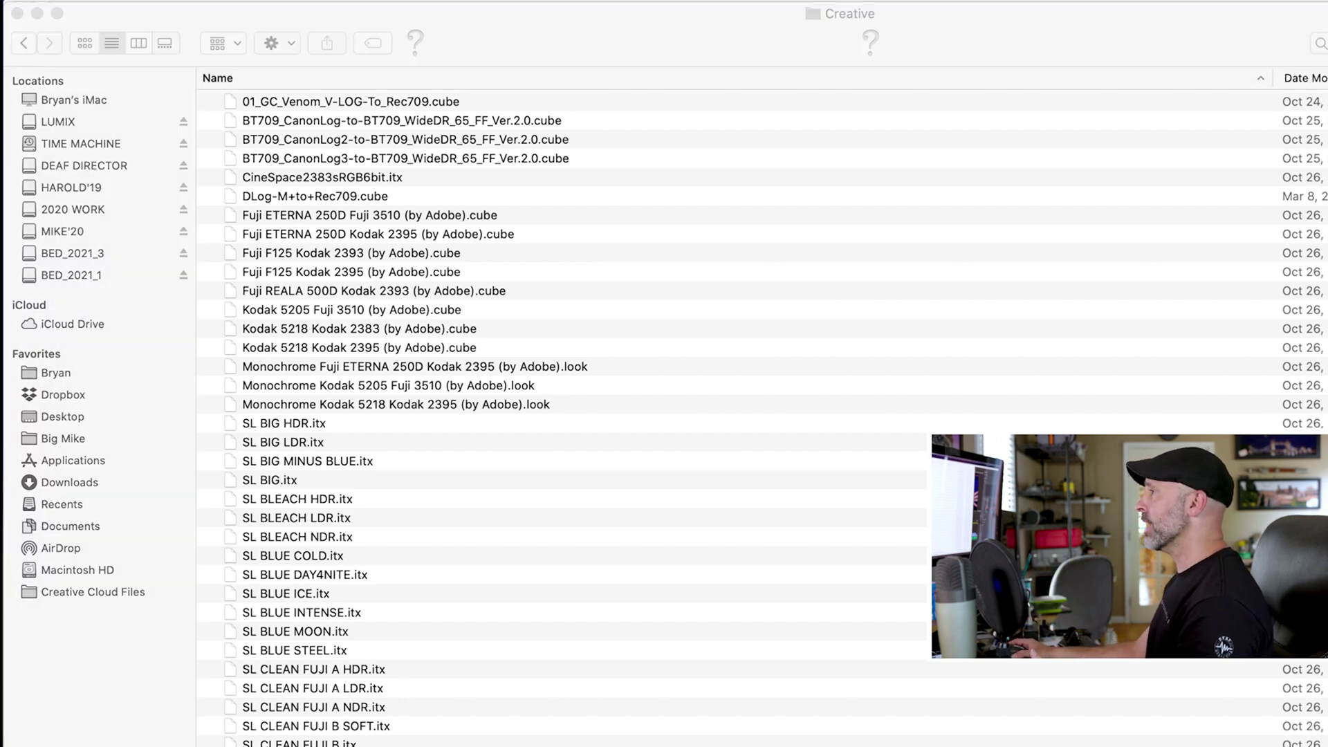
pyautogui.press('super+shift+a')
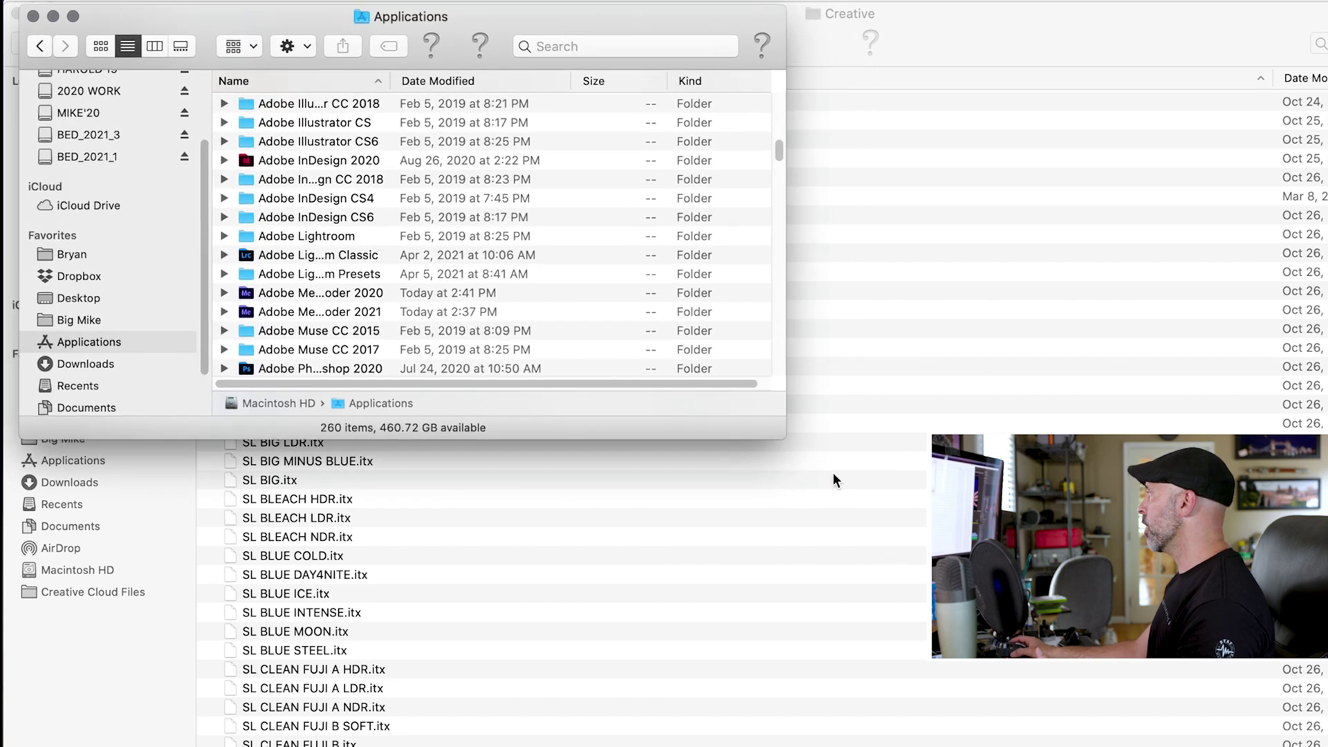
pyautogui.moveTo(787, 443); pyautogui.dragTo(1093, 744)
pyautogui.moveTo(471, 36); pyautogui.dragTo(1159, 187)
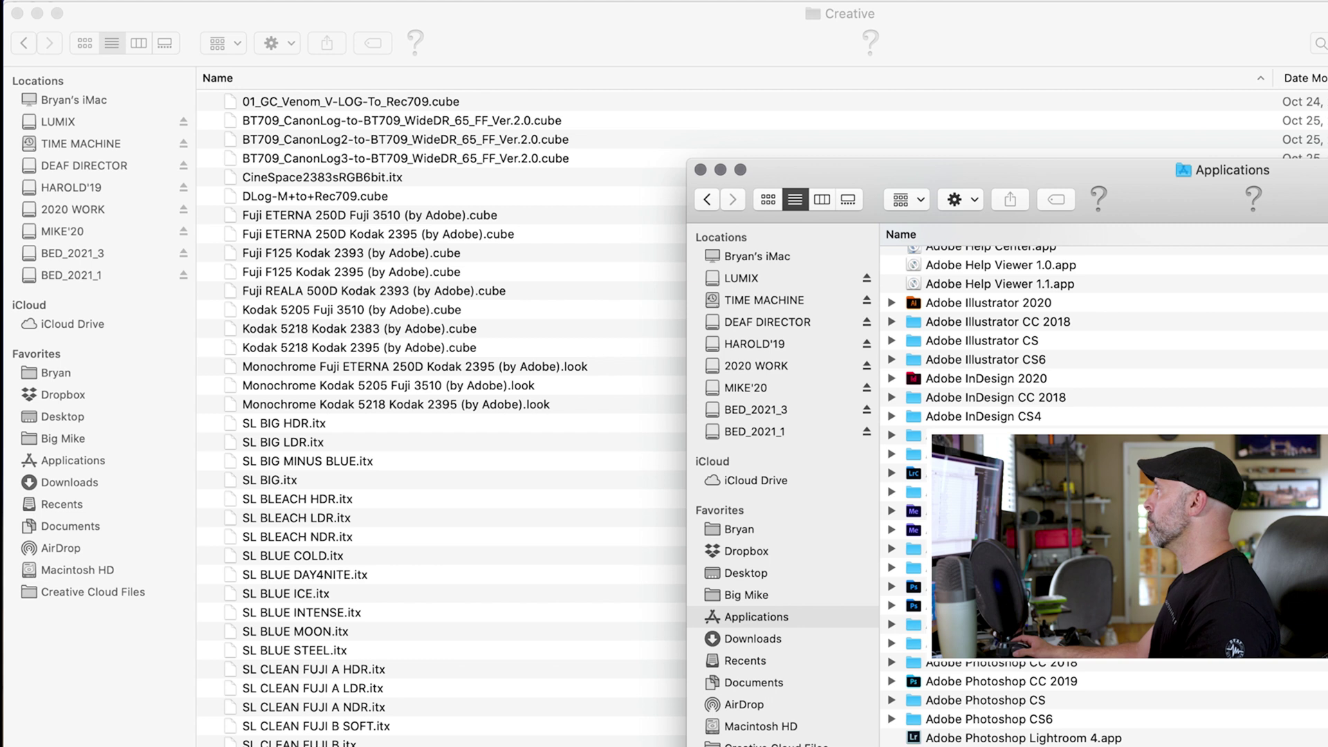
pyautogui.press('super+Down')
# - Show Media Encoder's package contents and open Contents > Lumetri > LUTs > Creative
pyautogui.click(1126, 259)
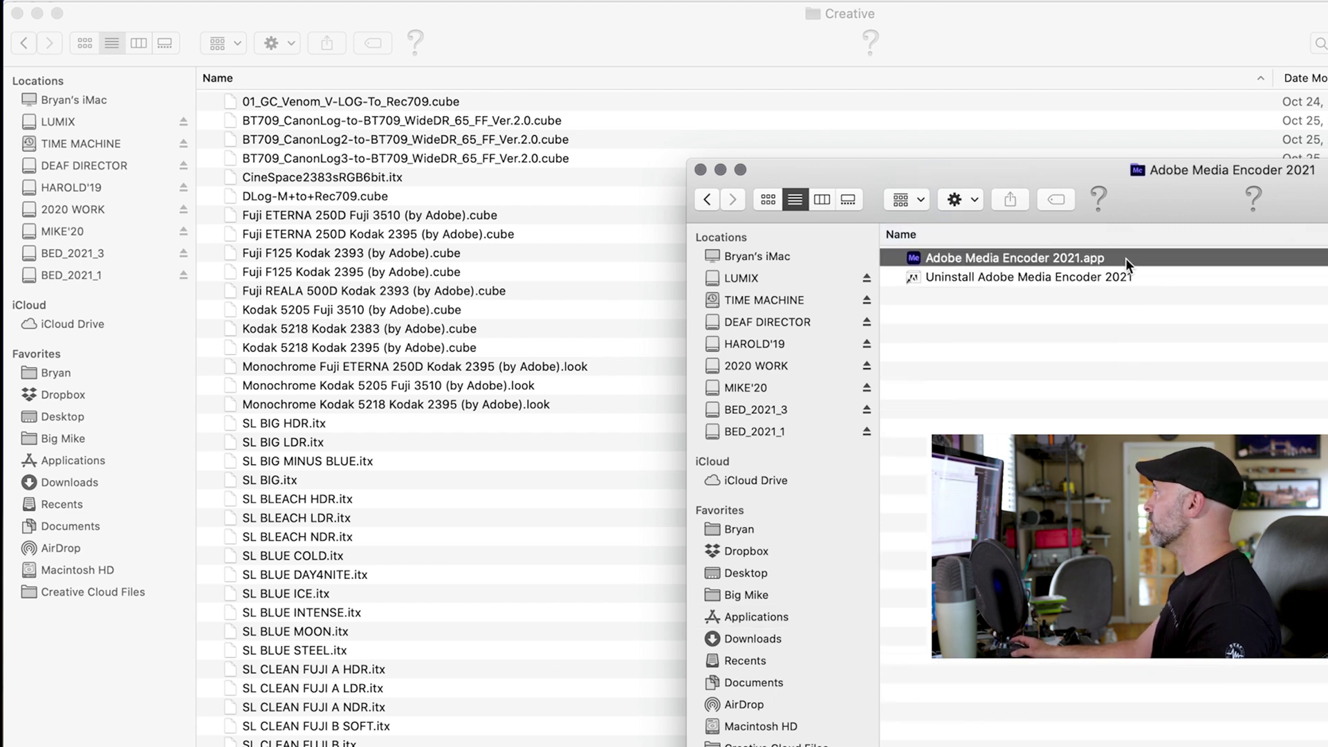
pyautogui.rightClick(1055, 257)
pyautogui.click(1155, 284)
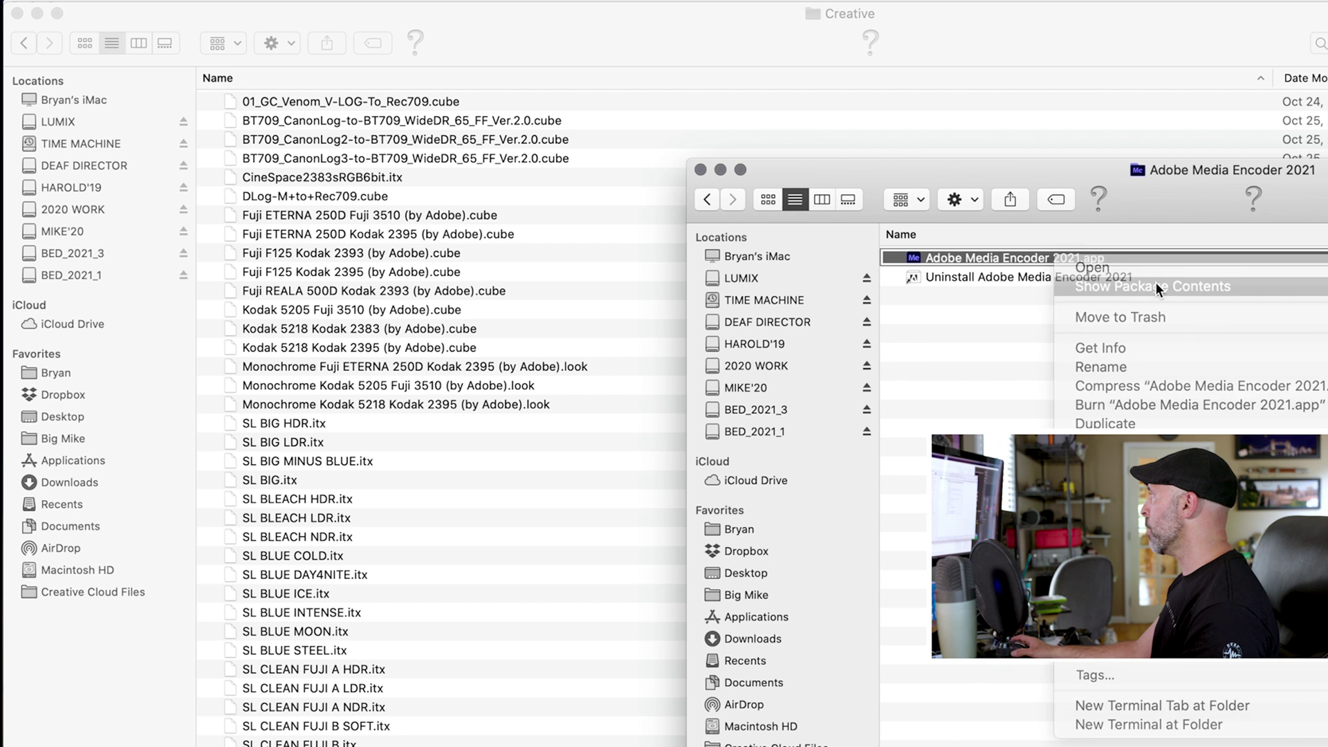
pyautogui.doubleClick(1006, 259)
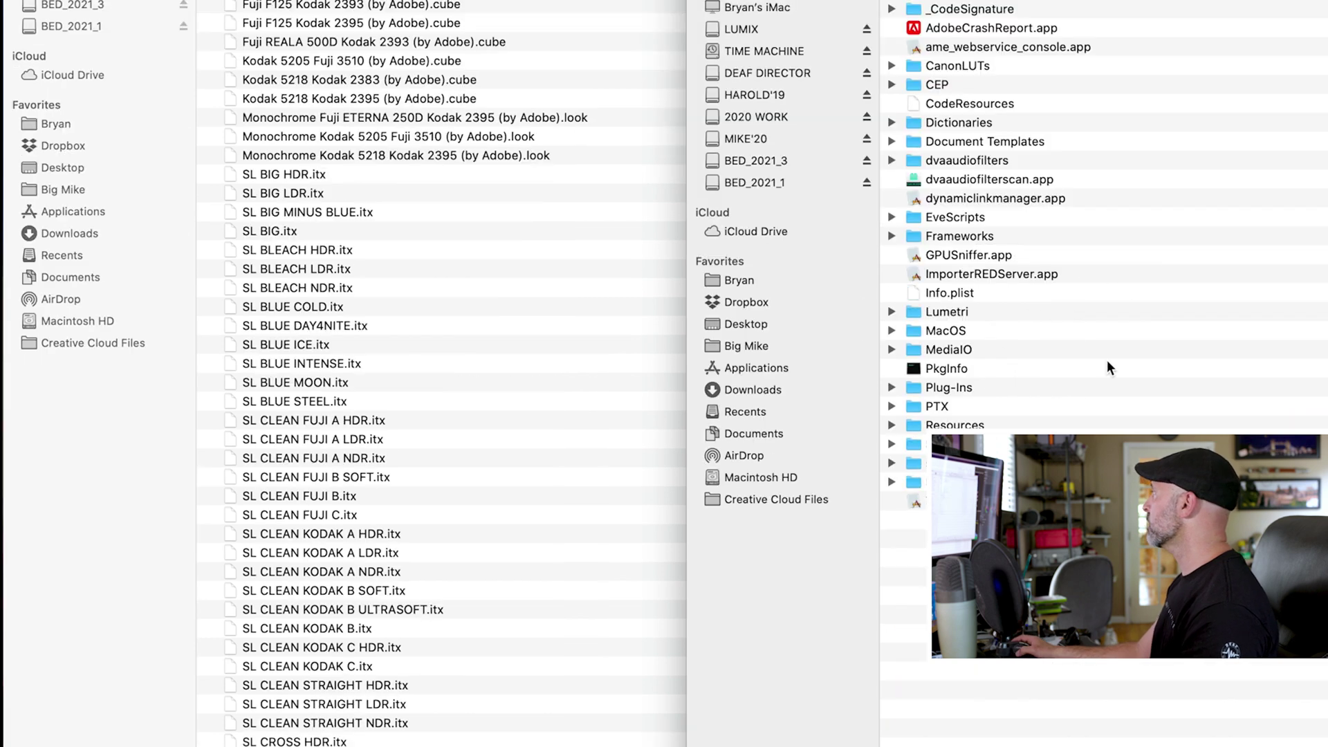
pyautogui.doubleClick(974, 312)
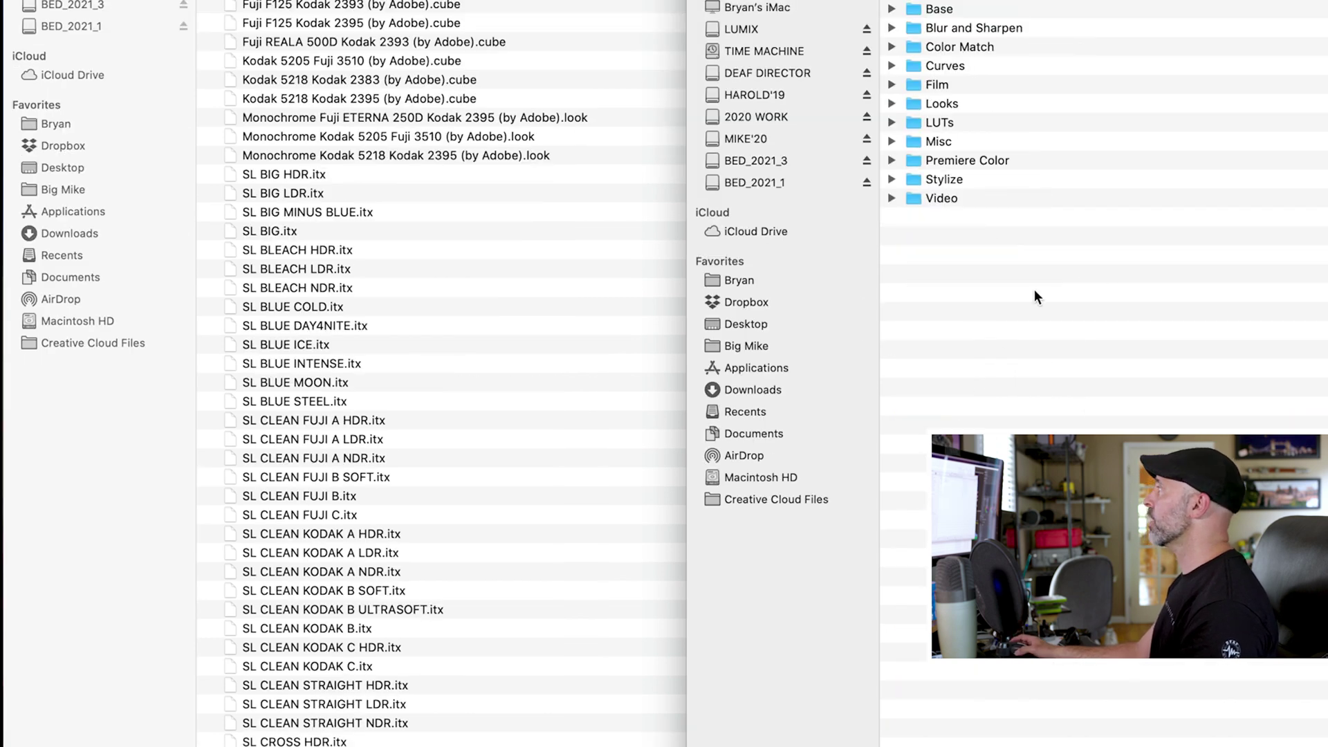
pyautogui.doubleClick(967, 126)
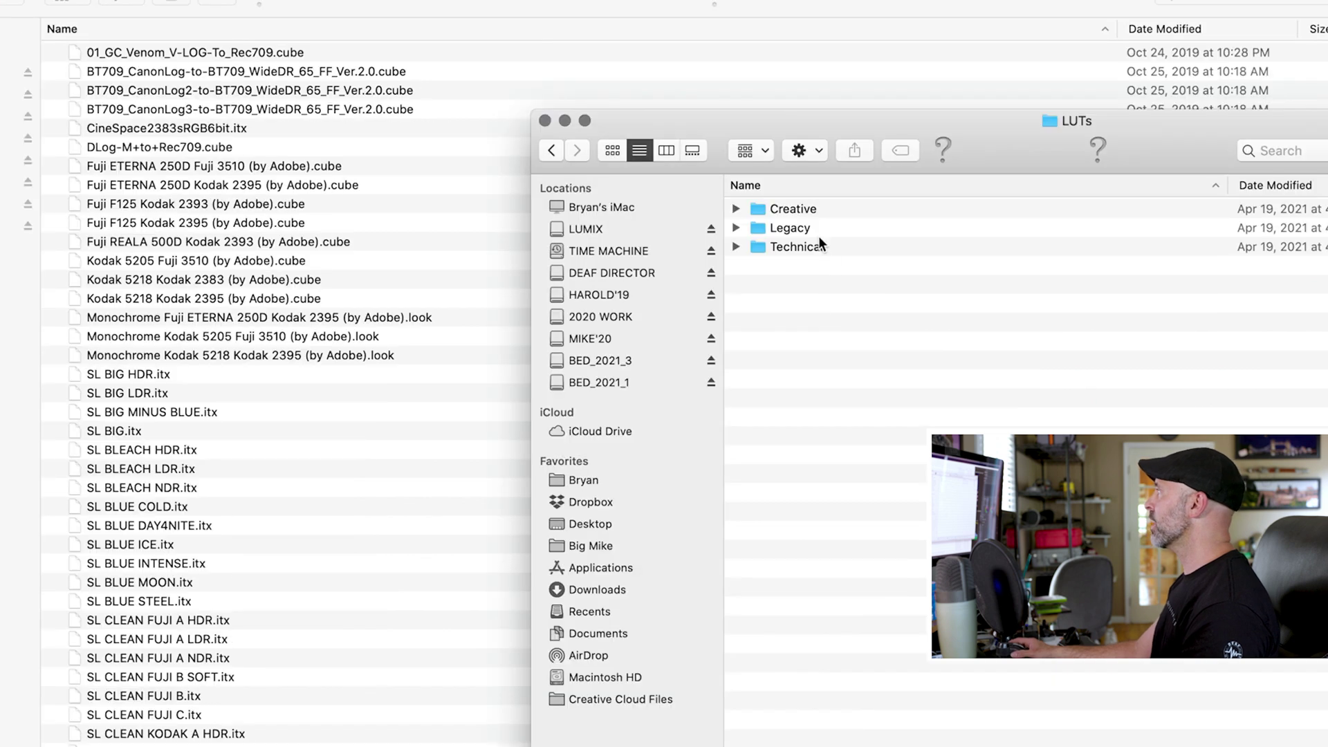
pyautogui.doubleClick(968, 7)
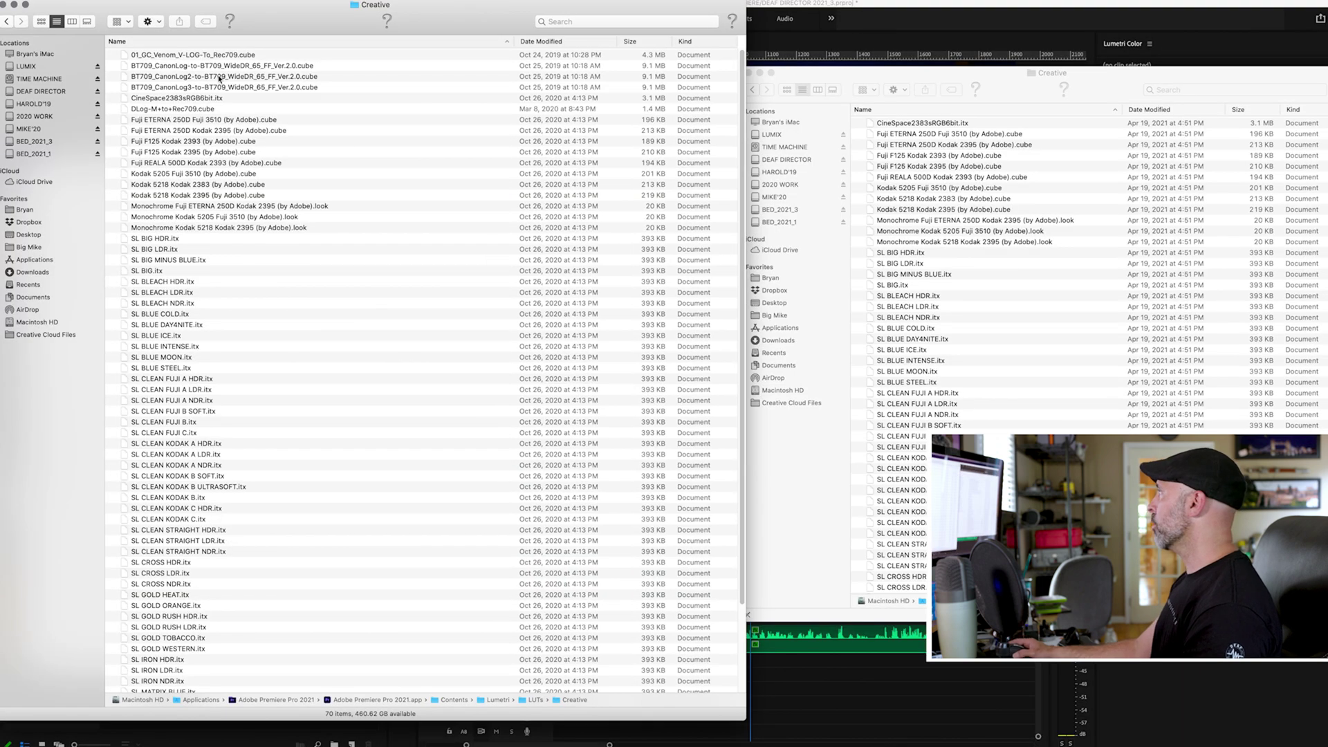
# - Copy the first four .cube LUTs into Media Encoder's Creative folder, authorizing with the admin password
pyautogui.click(214, 58)
pyautogui.keyDown('shift'); pyautogui.click(217, 67); pyautogui.keyUp('shift')
pyautogui.keyDown('shift'); pyautogui.click(215, 77); pyautogui.keyUp('shift')
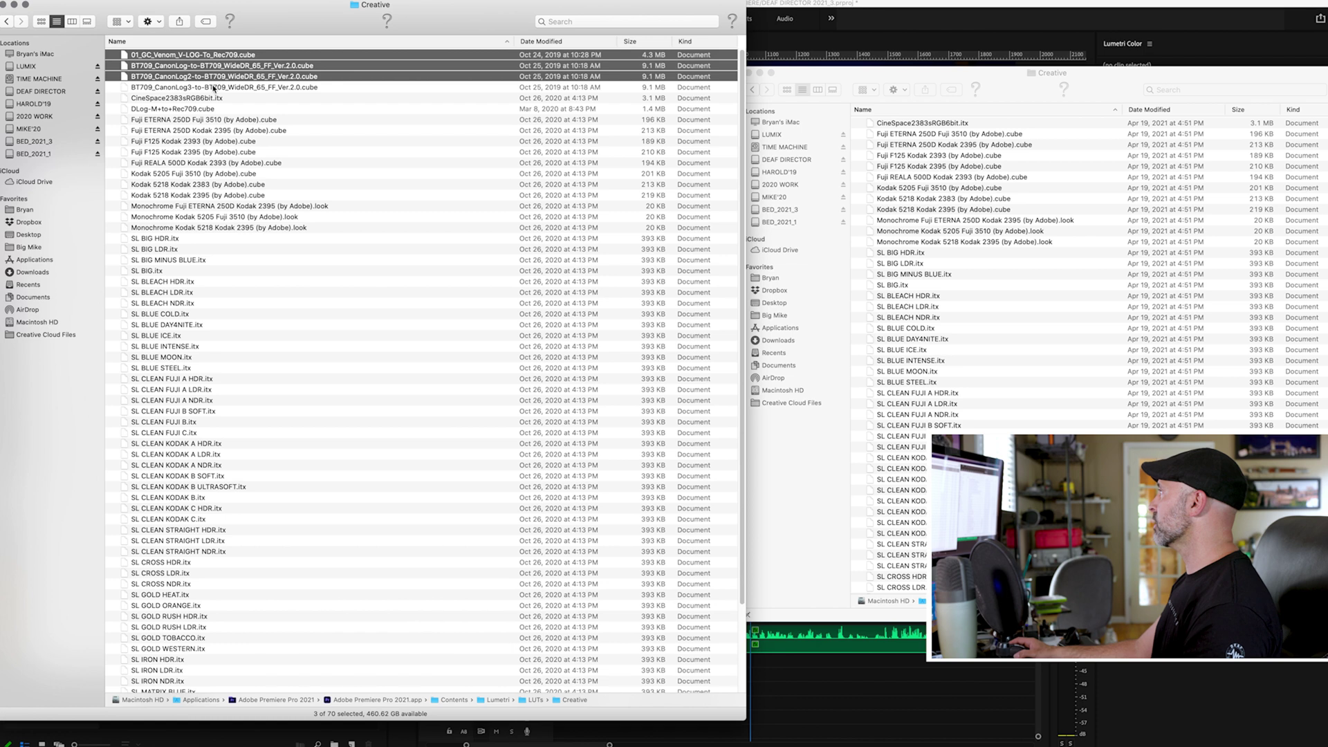
pyautogui.keyDown('shift'); pyautogui.click(214, 88); pyautogui.keyUp('shift')
pyautogui.moveTo(213, 88); pyautogui.dragTo(959, 188)
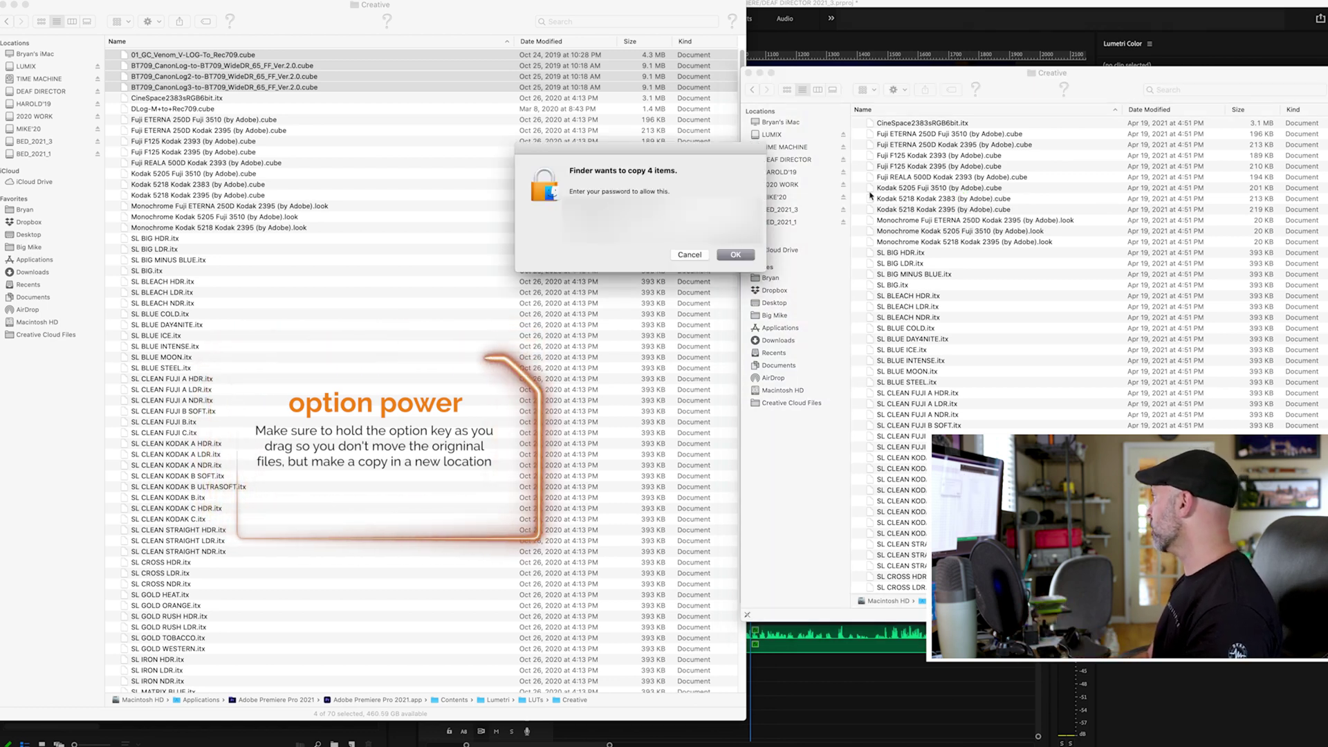
pyautogui.press('Return')
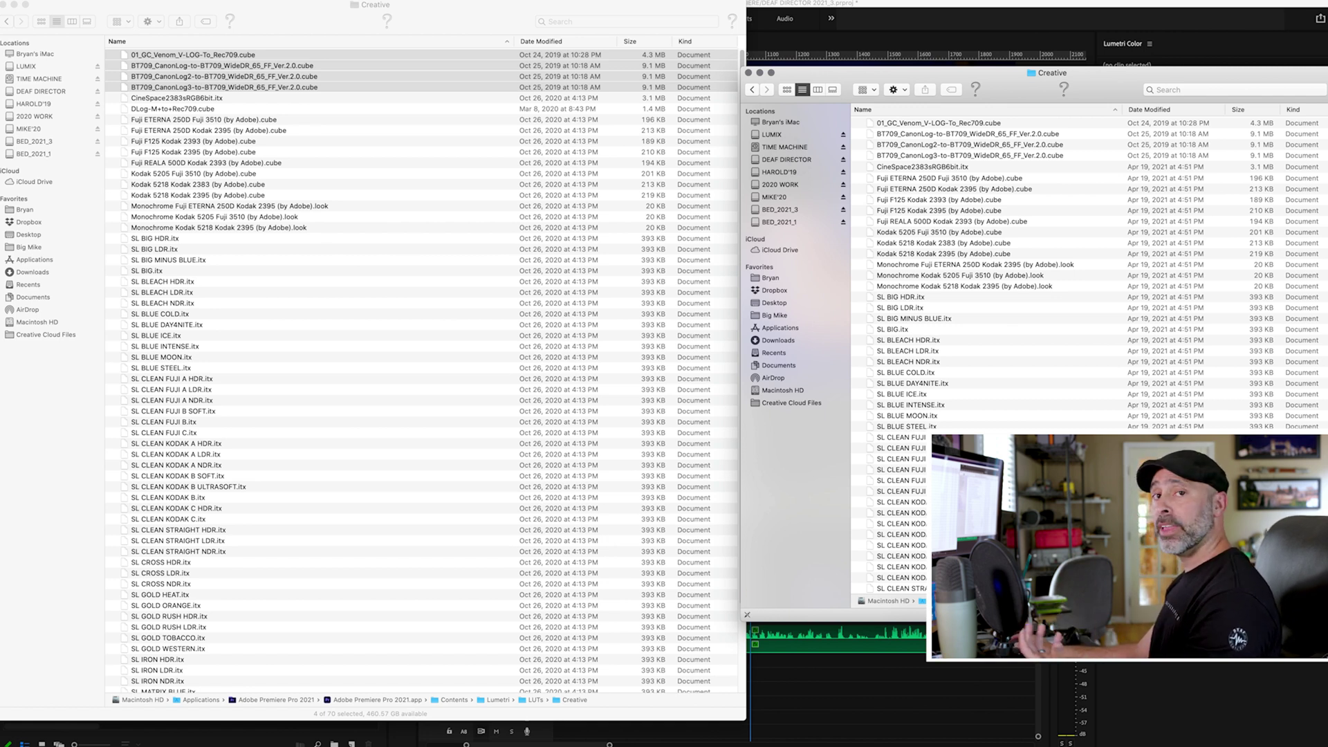
# - Rename the export output to 51. DJI DUAL GRIP_NEW_COLOR.mp4 and send it to the Media Encoder queue
pyautogui.press('super+Tab')
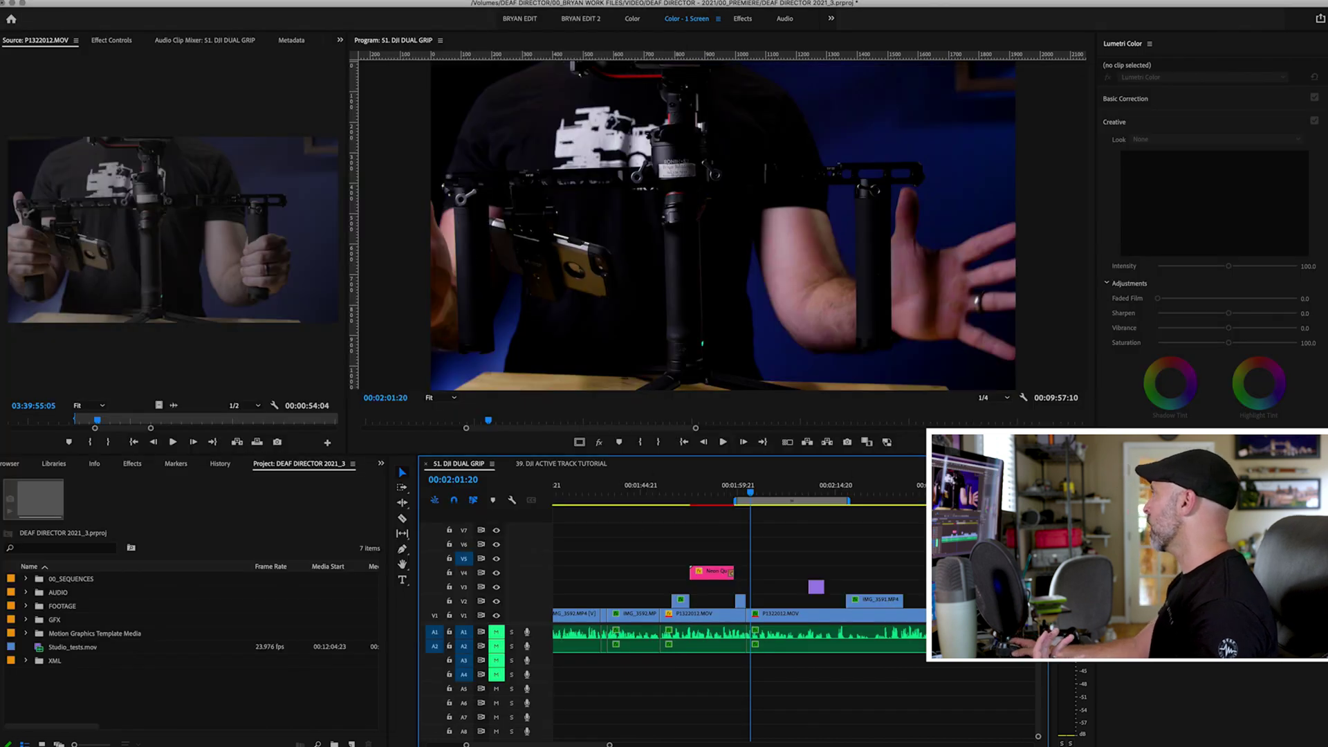
pyautogui.moveTo(85, 285)
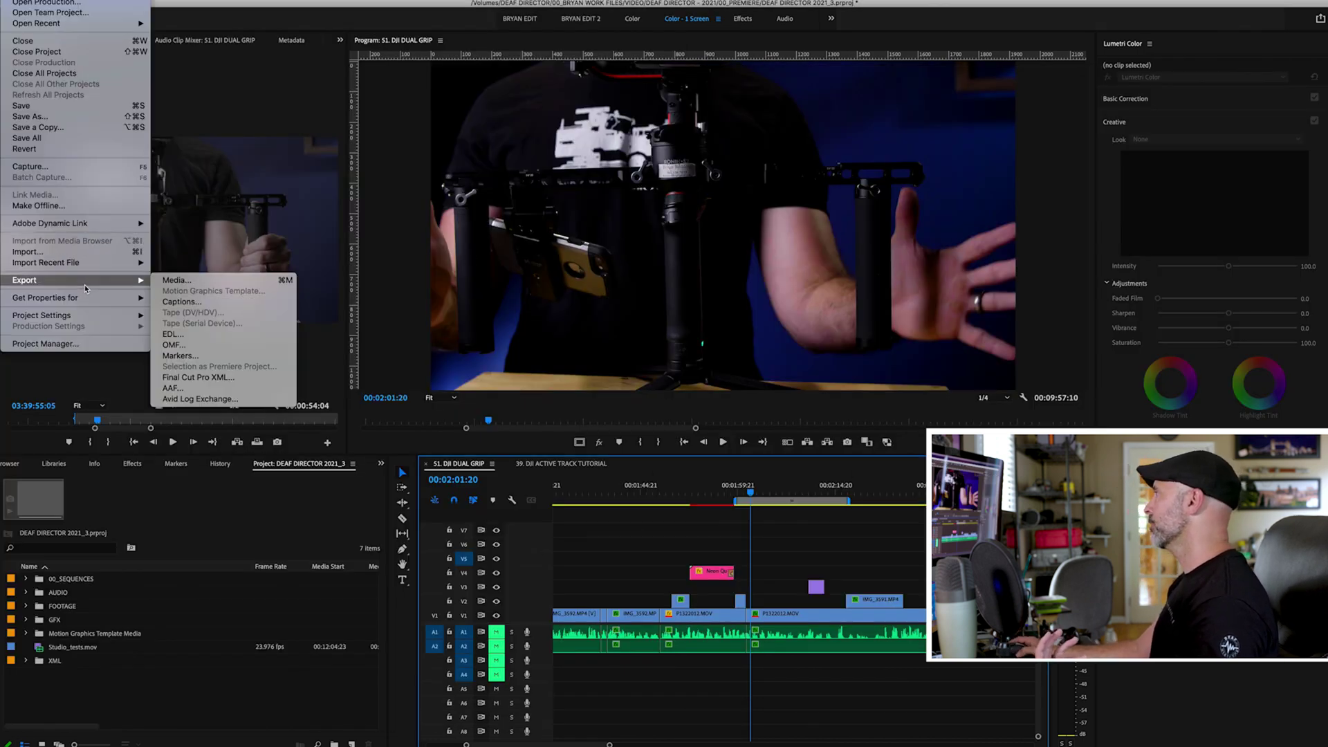
pyautogui.click(208, 281)
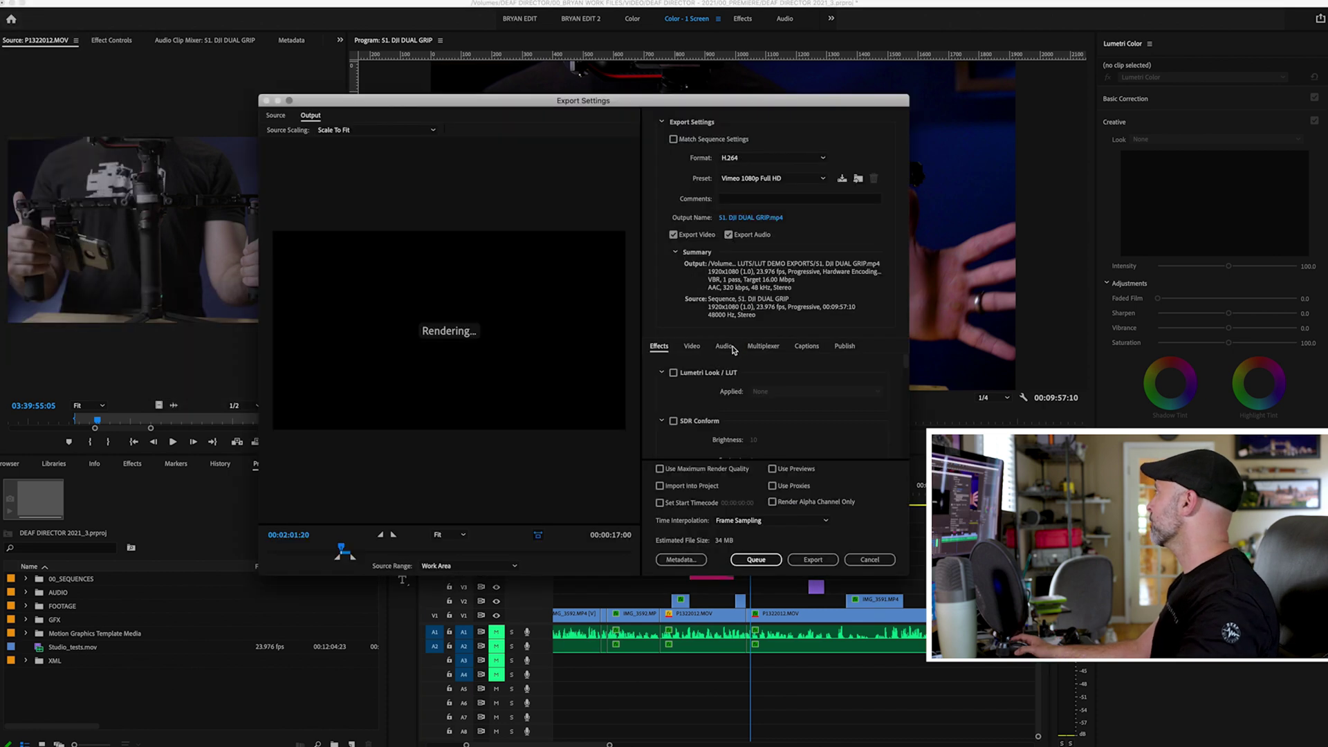
pyautogui.click(754, 219)
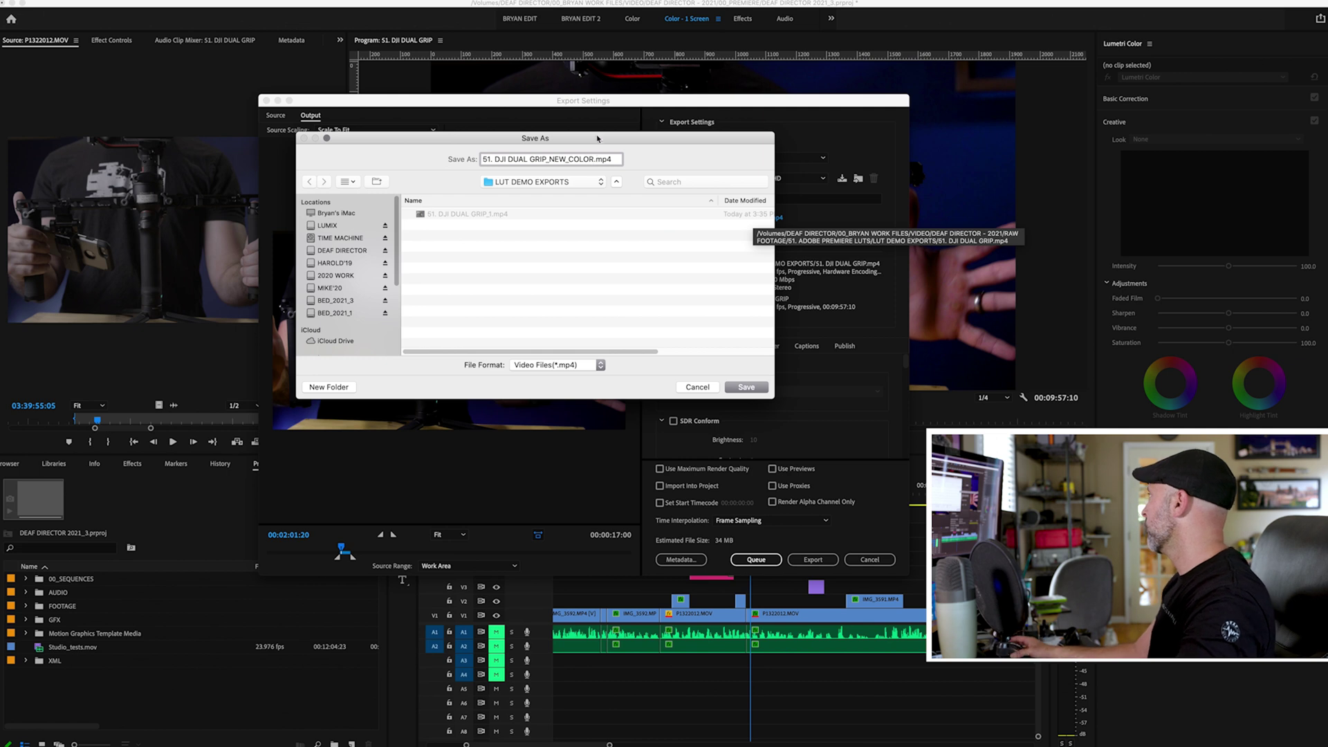
pyautogui.click(746, 388)
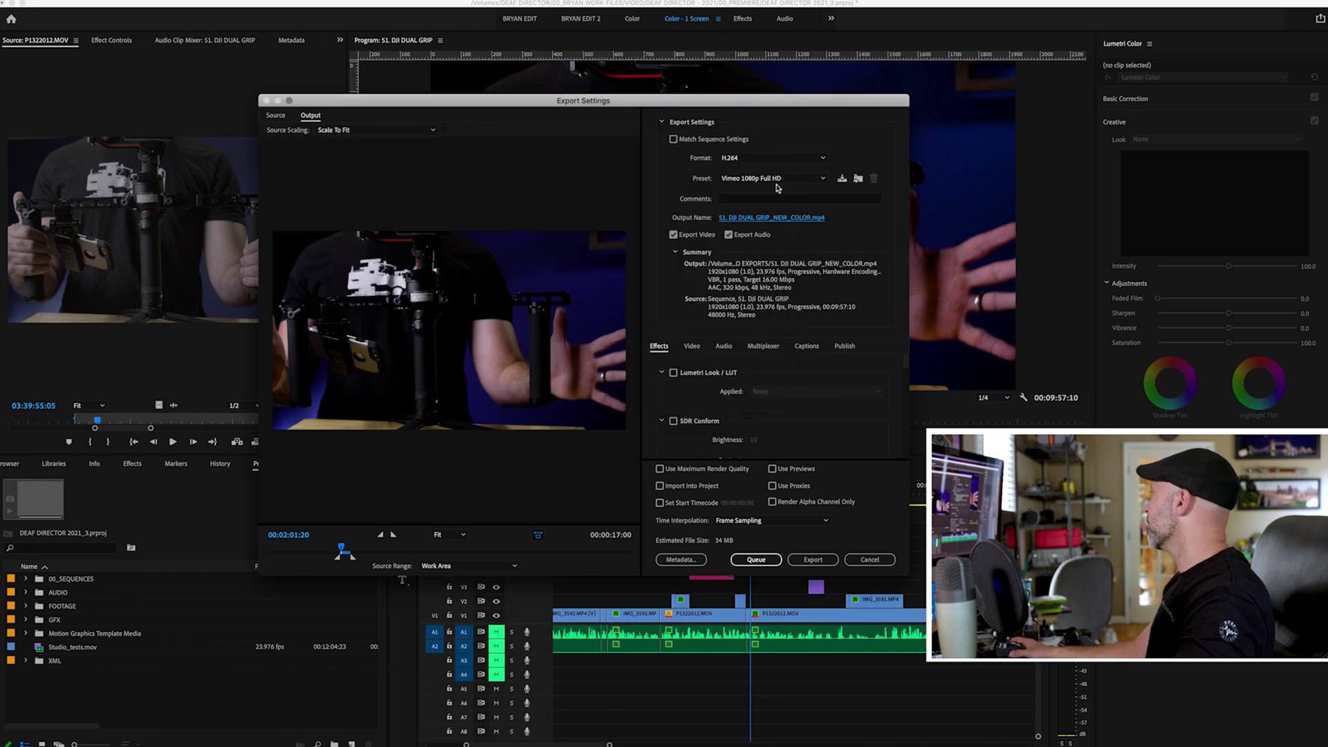
pyautogui.click(744, 566)
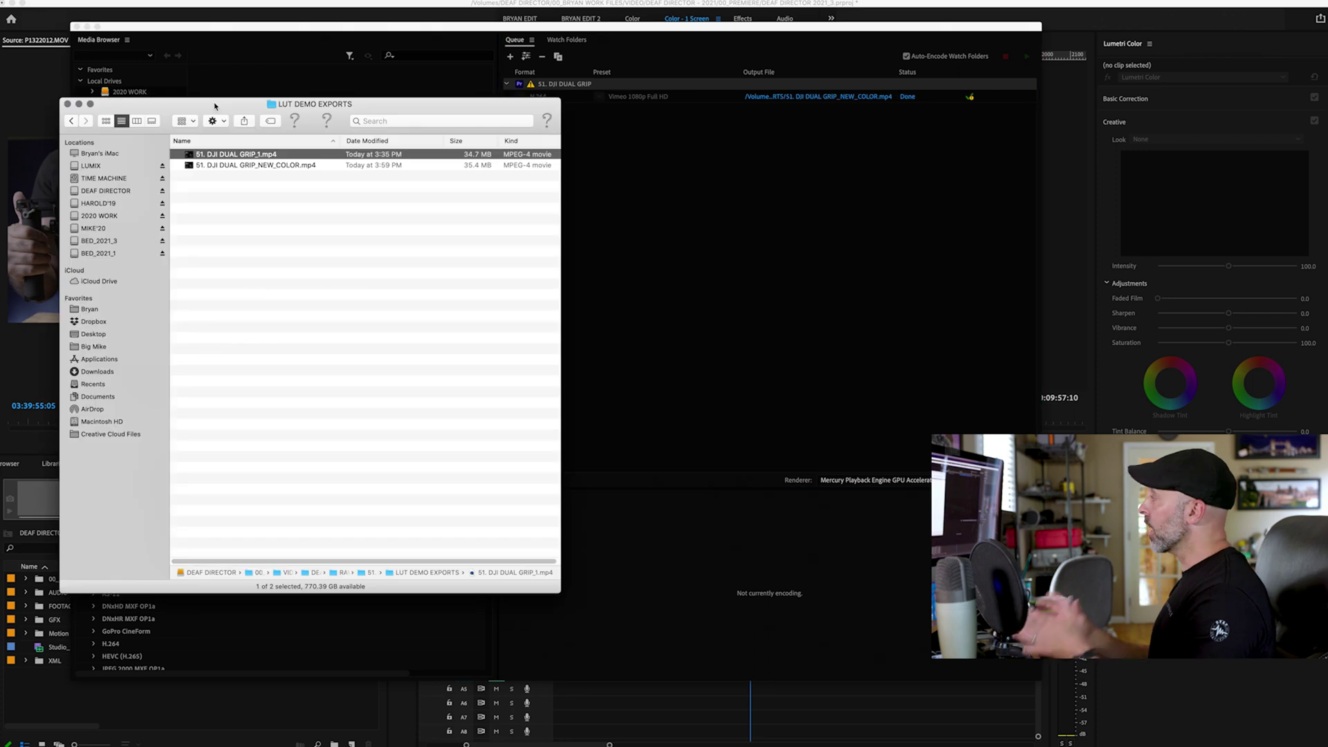
pyautogui.click(337, 218)
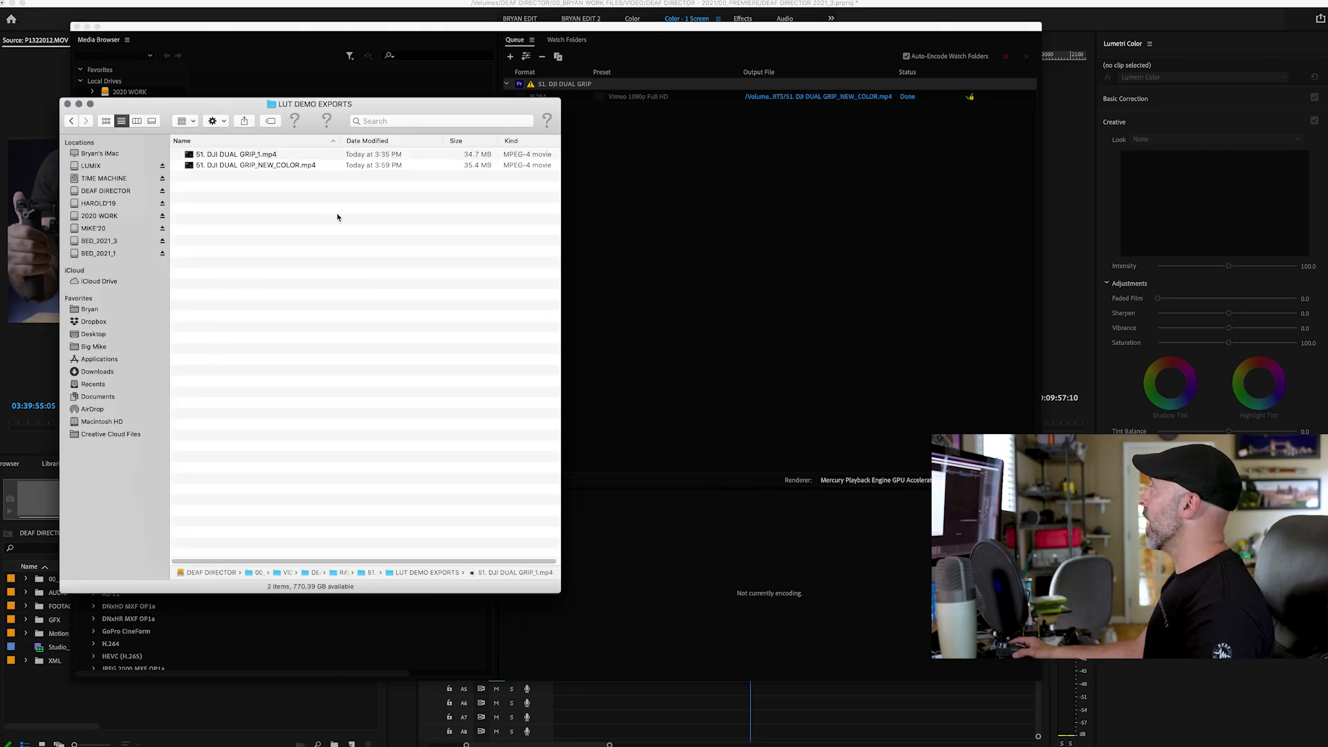
pyautogui.click(288, 169)
pyautogui.click(252, 159)
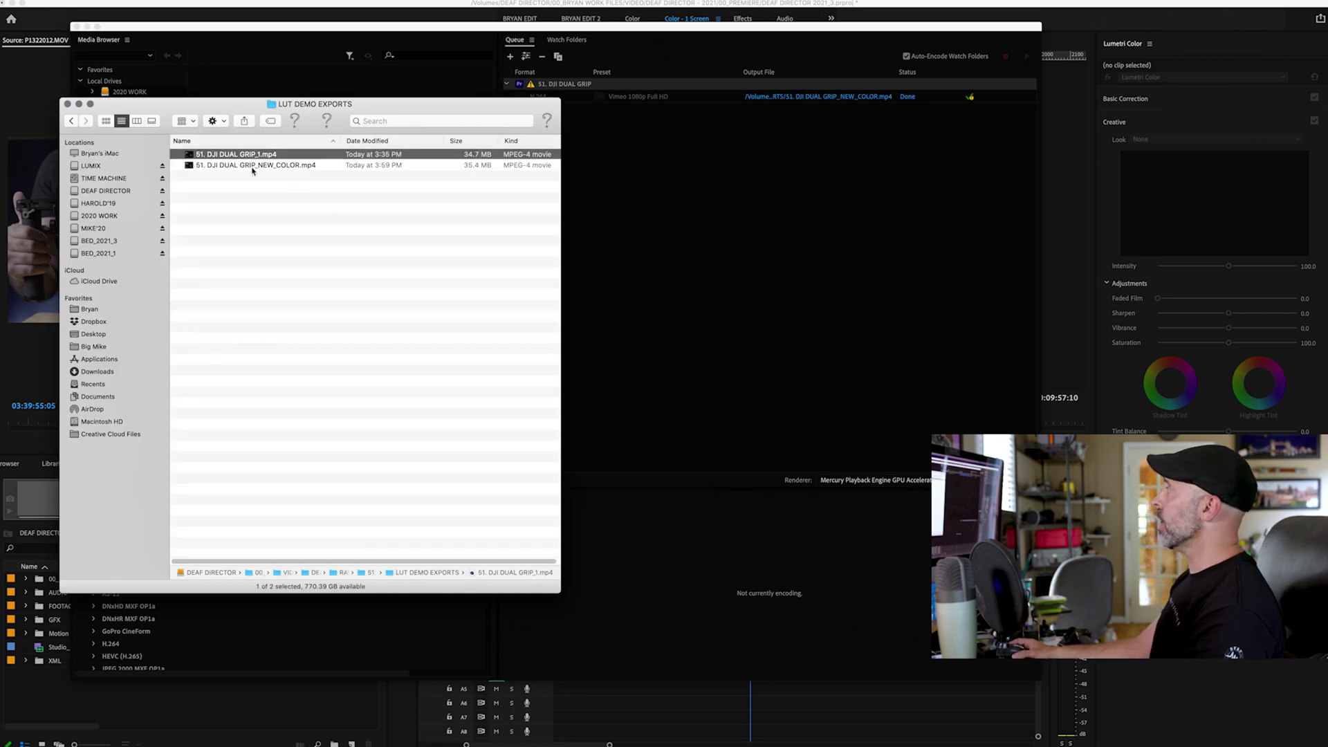
pyautogui.click(253, 166)
pyautogui.press('space')
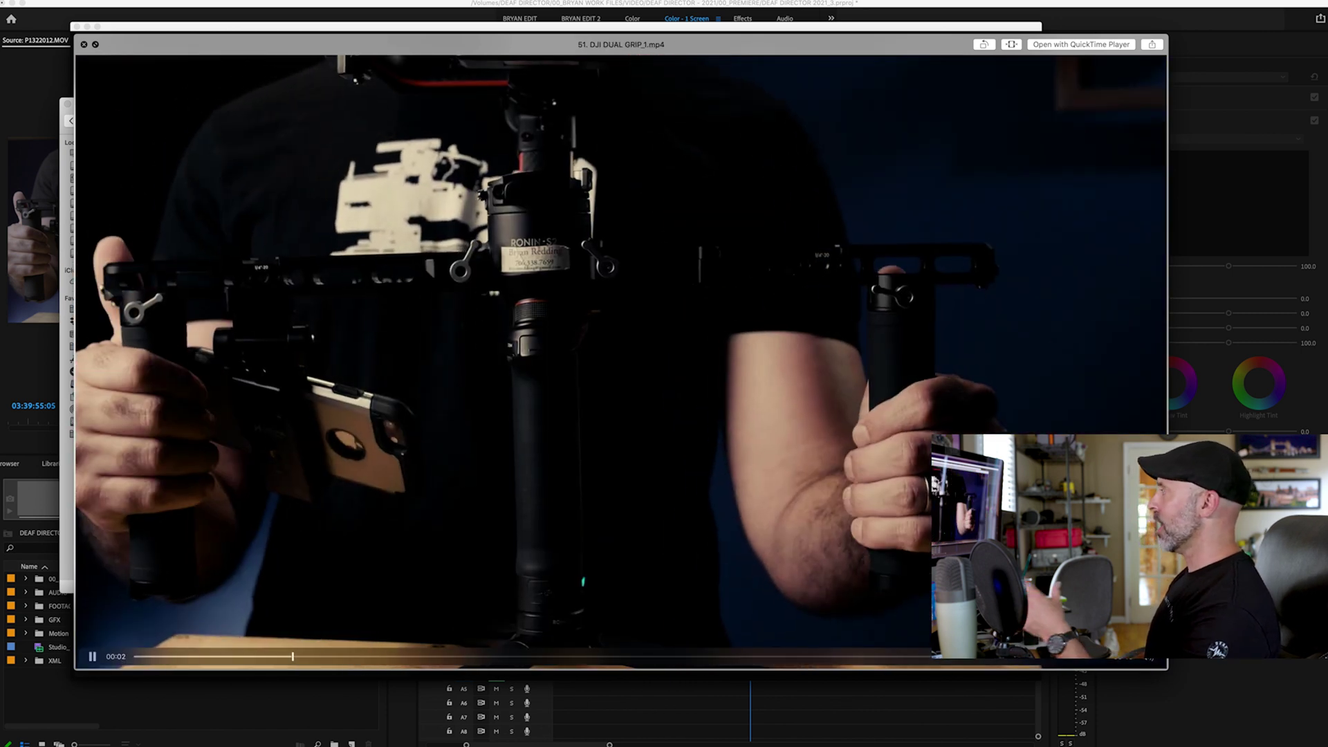
pyautogui.press('Down')
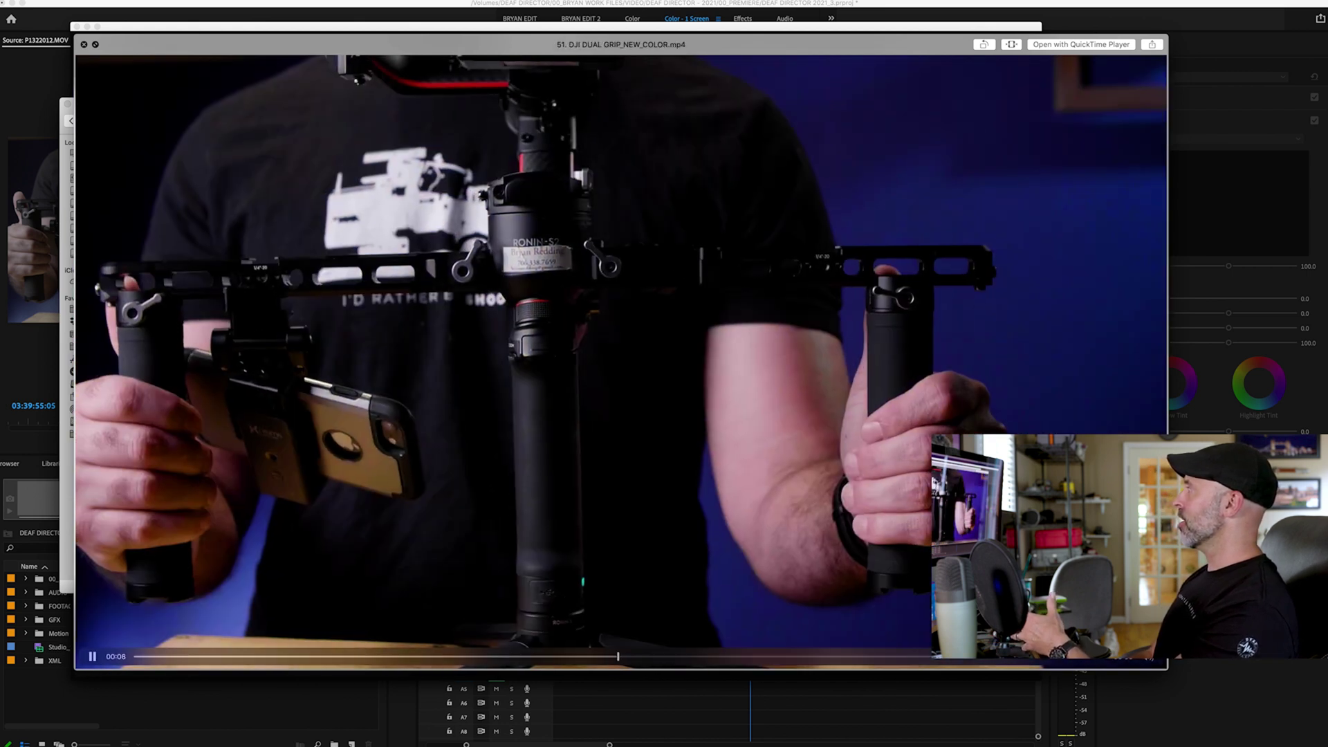
pyautogui.press('space')
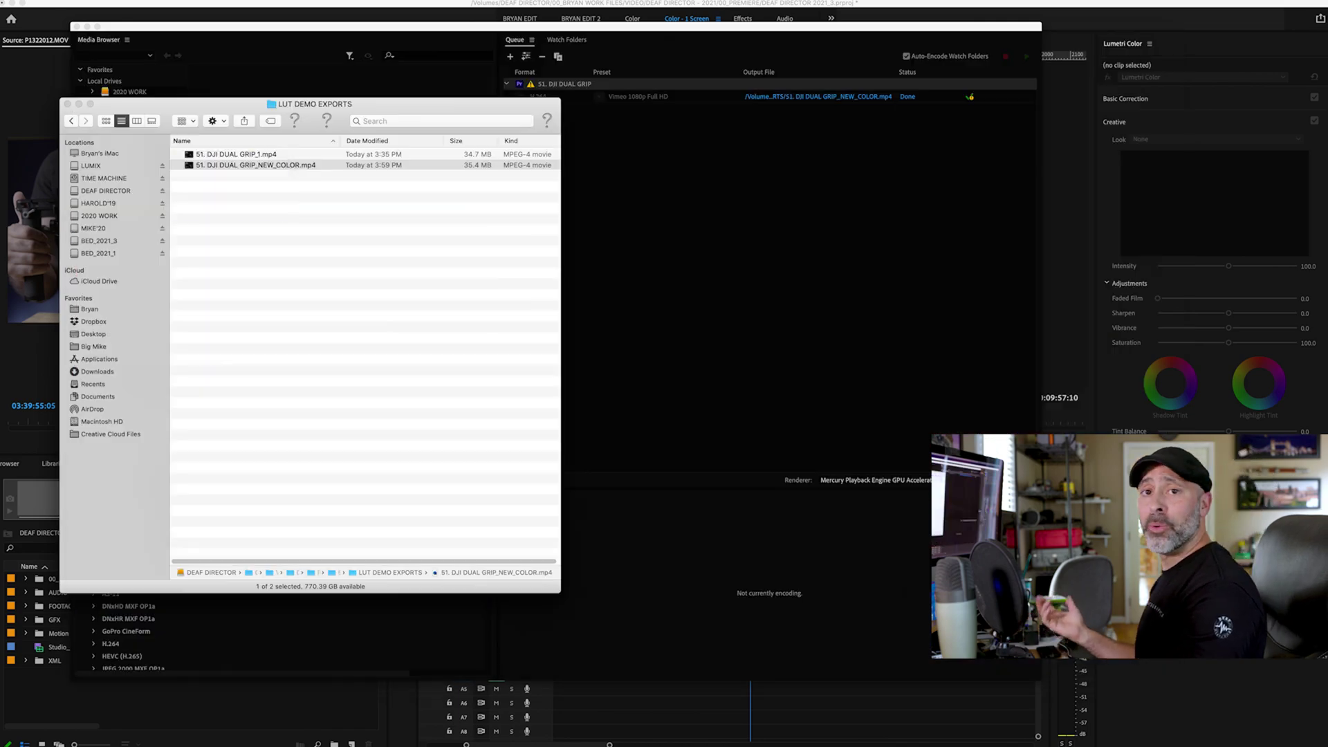